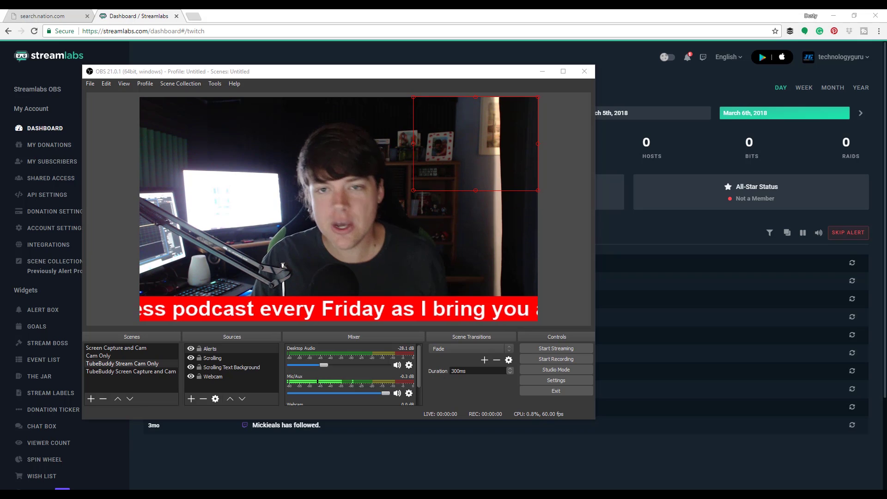
Step: Bring the Streamlabs dashboard with its recent follower events in front of OBS
left_click(171, 46)
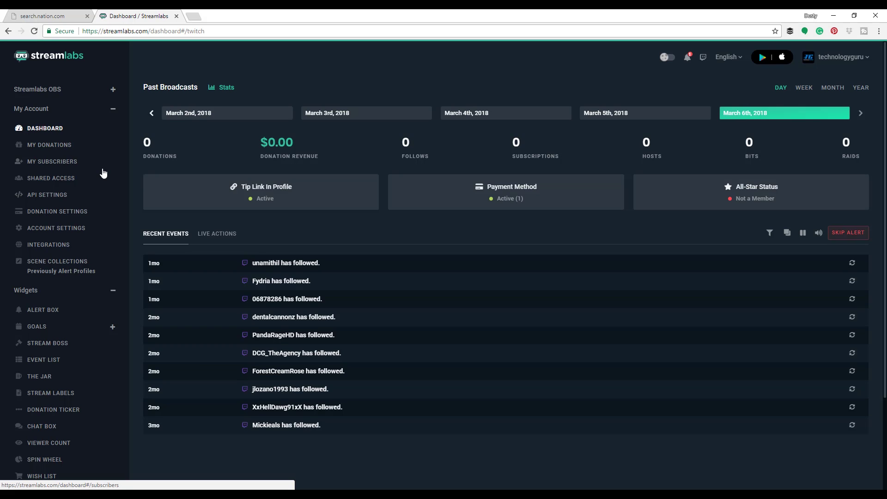
Step: Reload the dashboard and show Live Actions, listing the Spin Wheel and Credits widgets
left_click(52, 58)
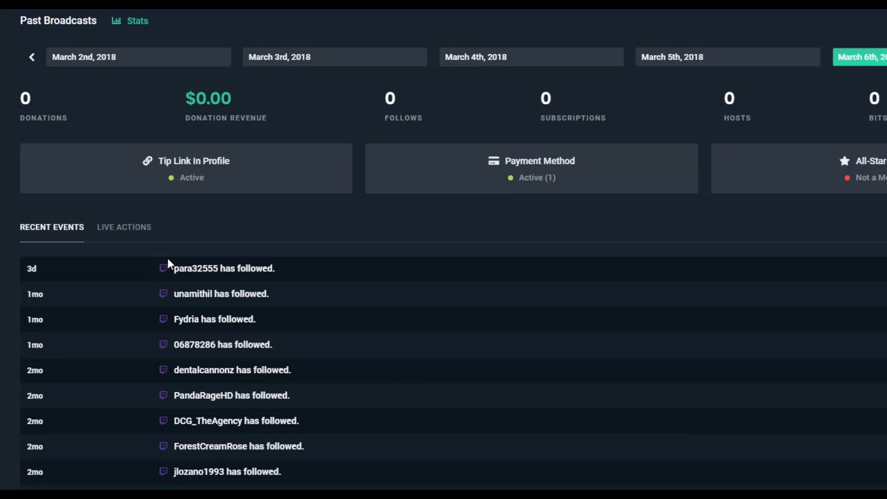
left_click(121, 240)
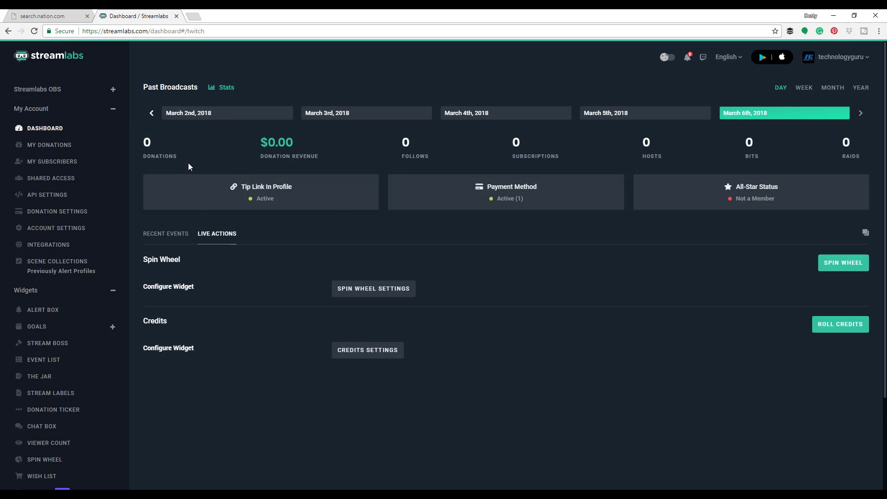
Step: Open Donation Settings under My Donations to see PayPal connected among the payment methods
left_click(64, 147)
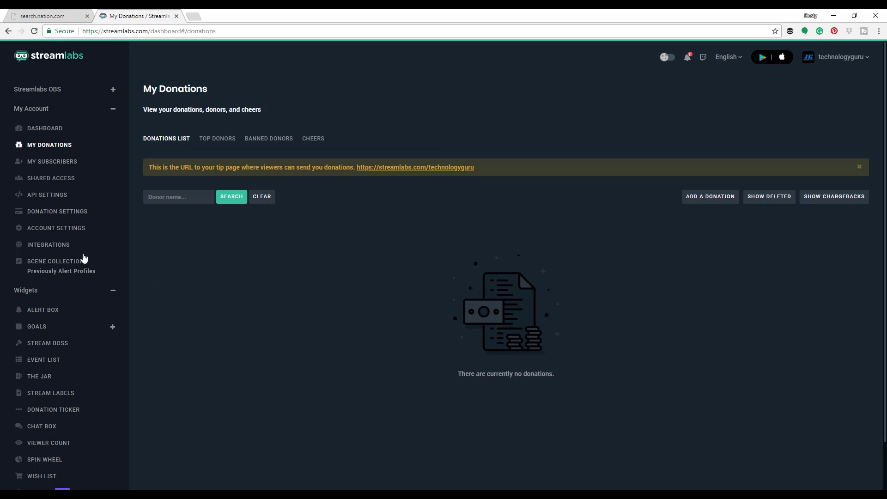
left_click(57, 211)
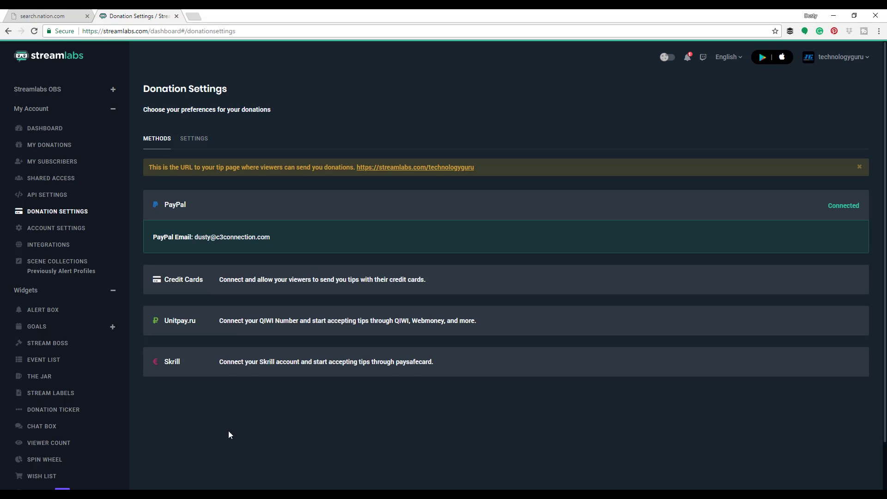
left_click(242, 283)
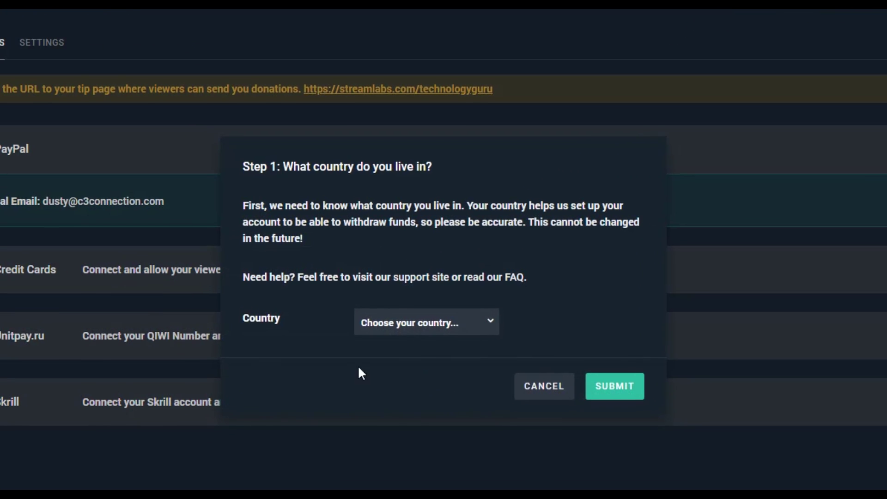
left_click(429, 312)
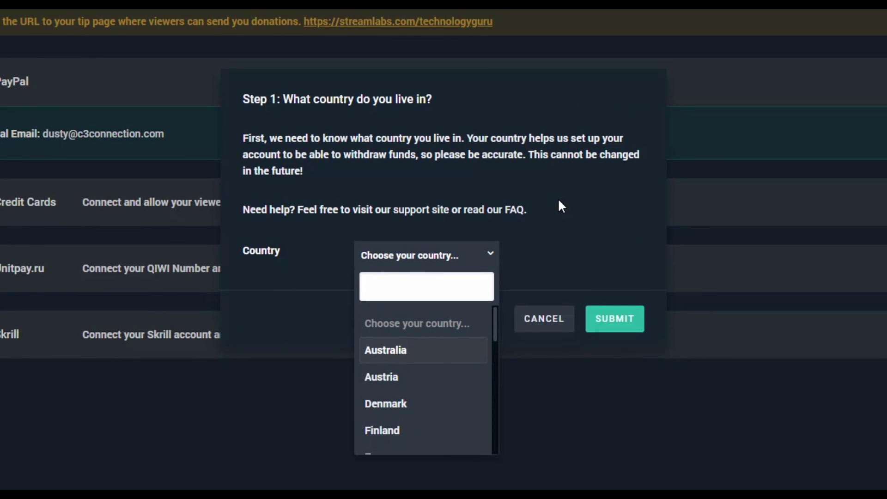
left_click(490, 250)
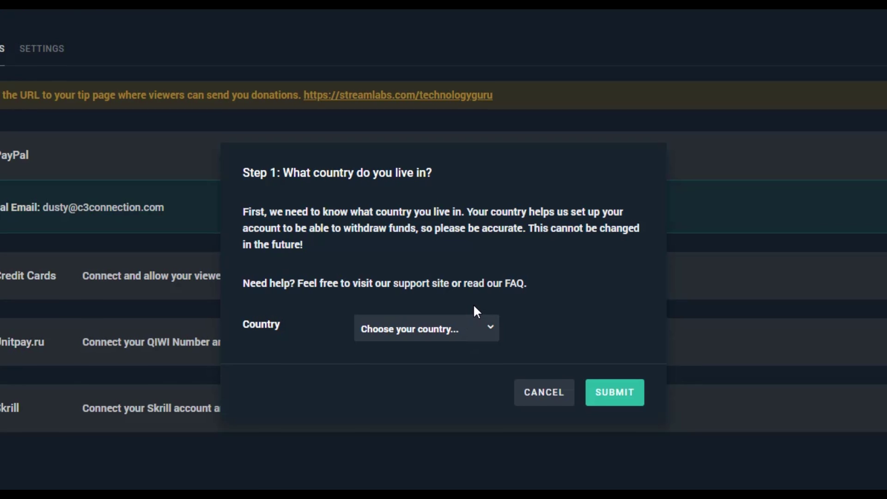
left_click(544, 407)
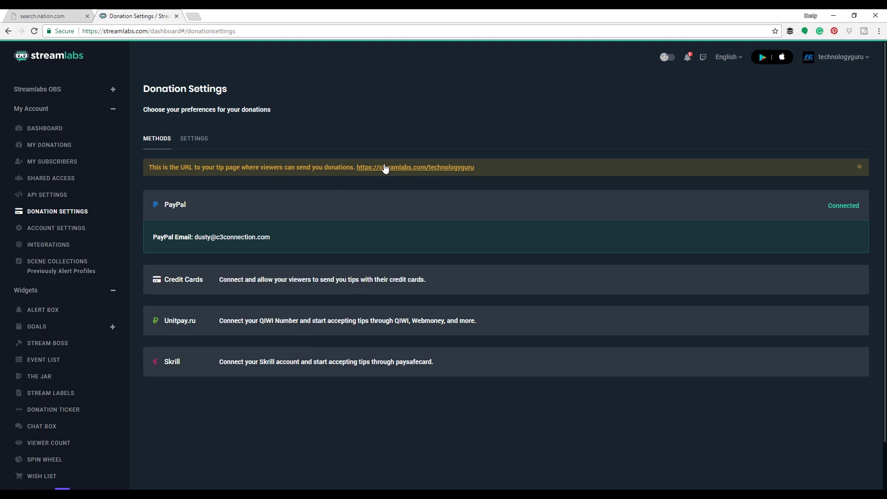
Step: Review the general donation Settings form, then return via Methods to the empty My Donations list
left_click(191, 140)
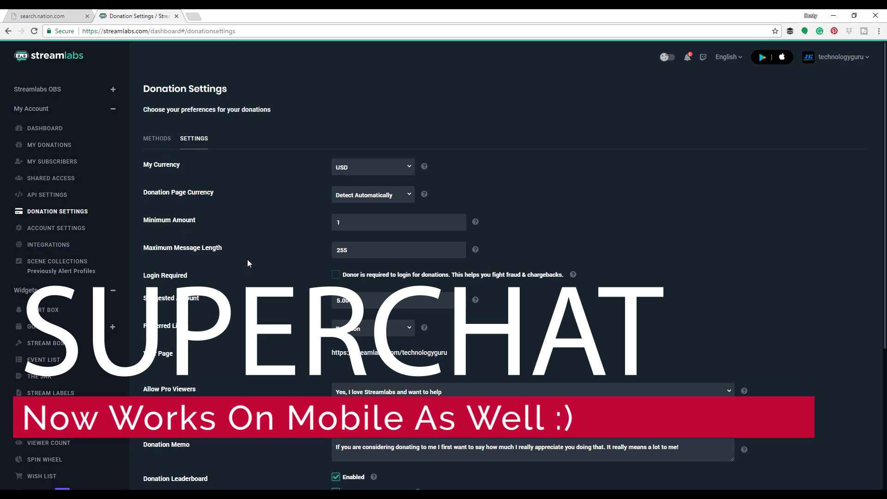
scroll(253, 191, "down", 1)
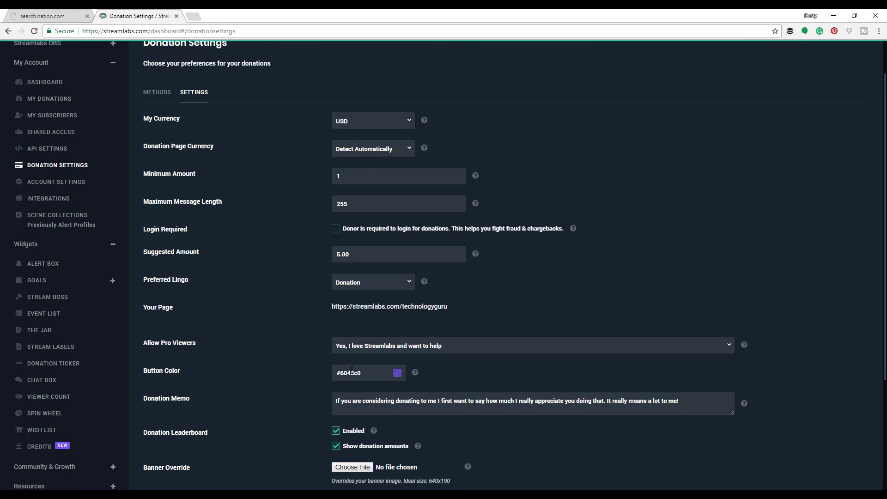
scroll(245, 263, "up", 1)
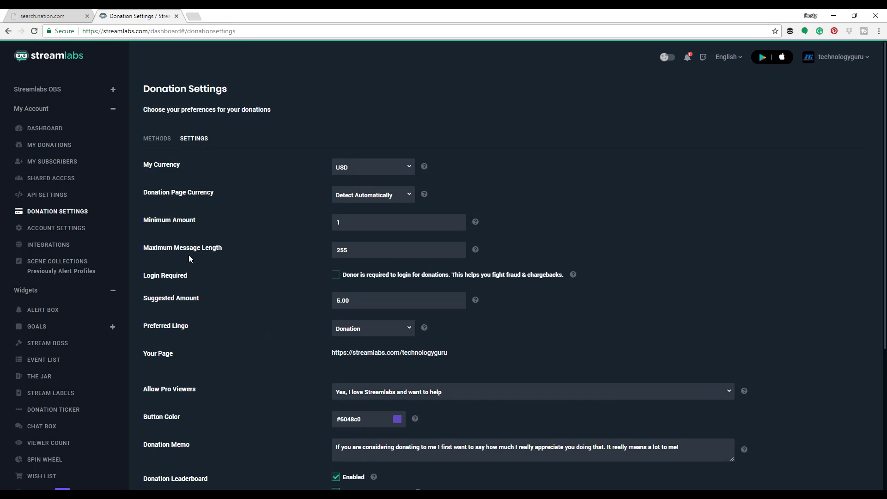
left_click(156, 140)
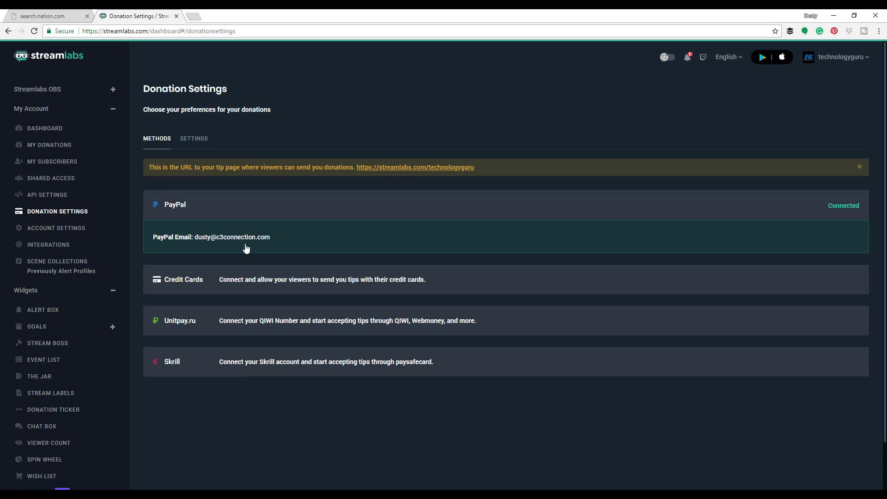
left_click(51, 146)
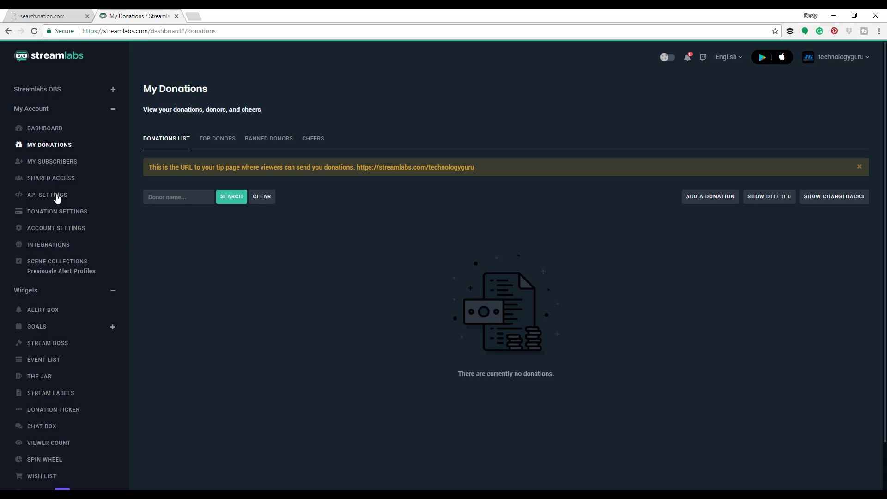
Step: Check the empty My Subscribers list, then view Shared Access showing no other accounts
left_click(51, 163)
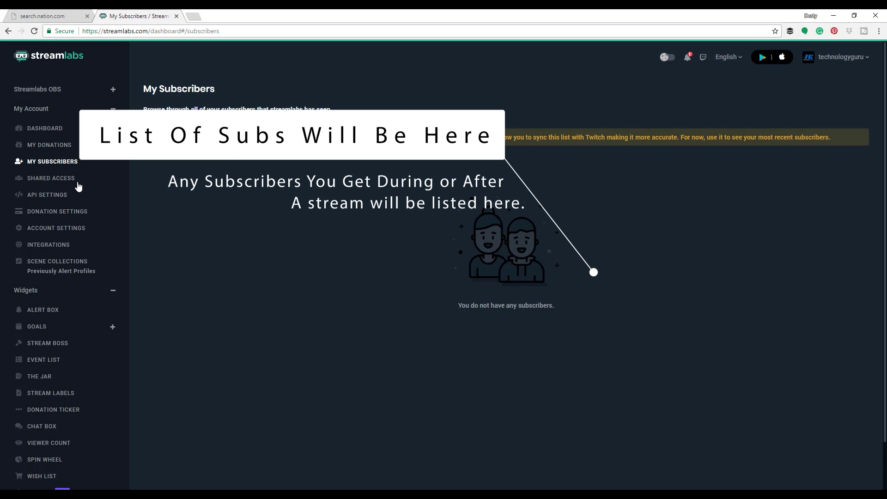
left_click(53, 178)
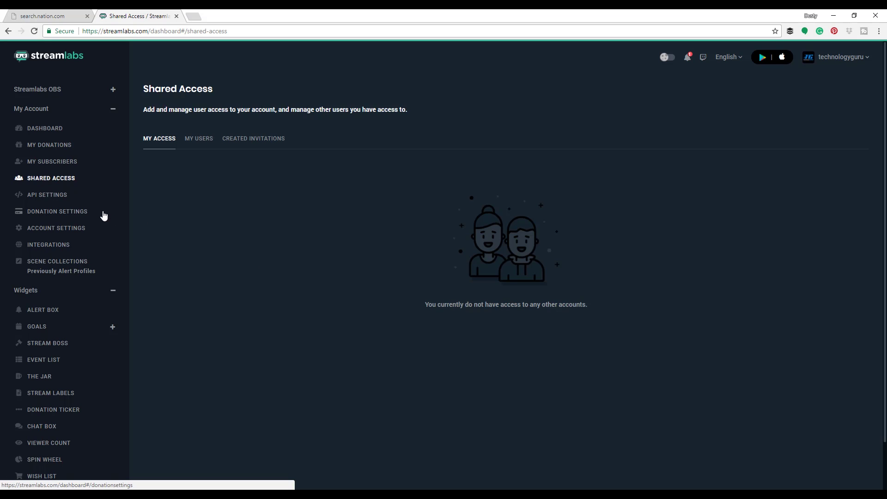
Step: Open Account Settings, showing Twitch as the primary linked platform
left_click(59, 228)
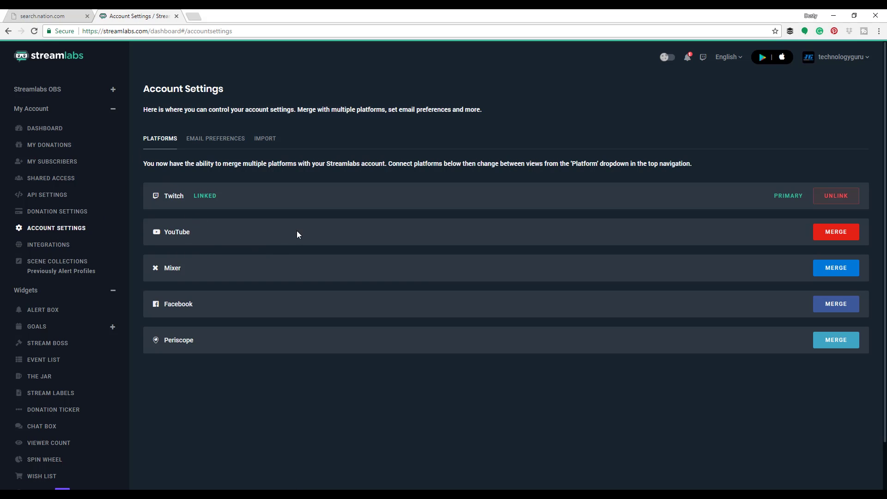
Step: Merge a YouTube brand account via Google sign-in, then request making YouTube primary
left_click(834, 232)
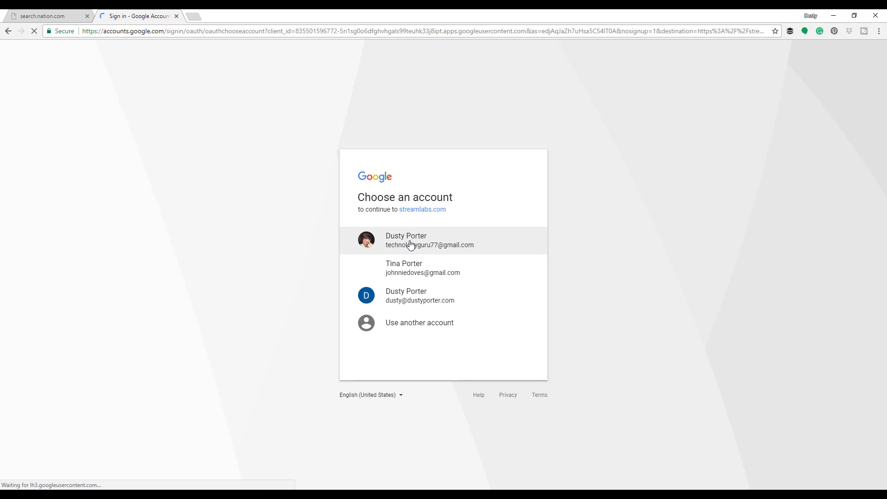
left_click(414, 241)
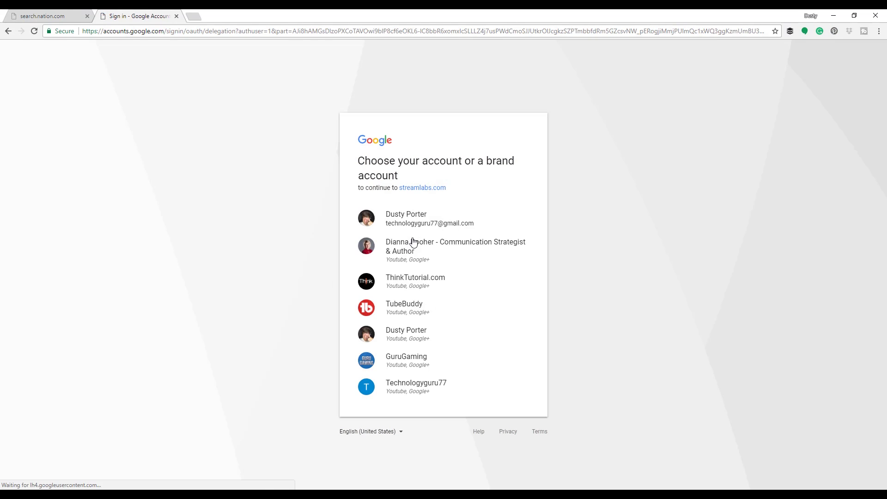
left_click(403, 329)
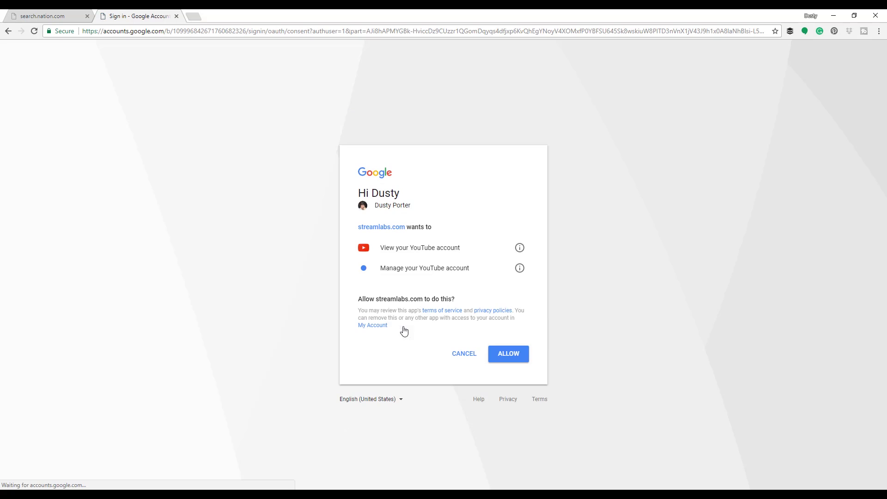
left_click(509, 359)
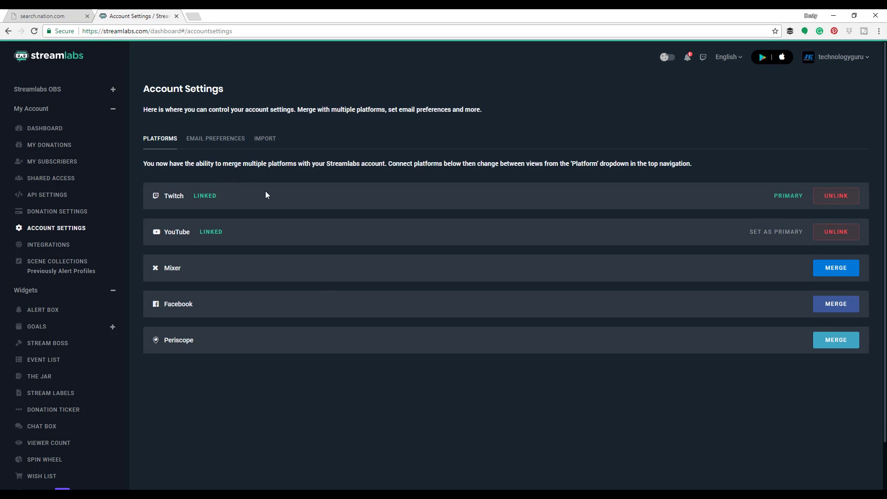
left_click(774, 234)
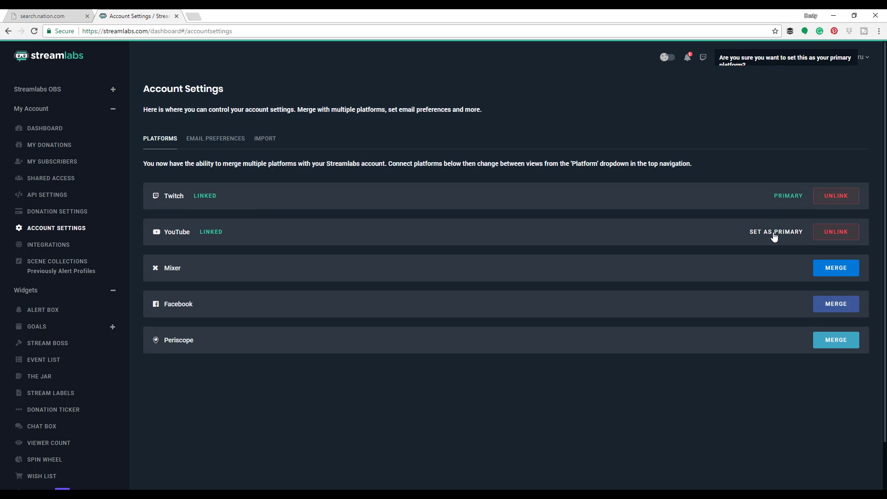
Step: Confirm YouTube as primary and view My Donations listing $1.00 and $1.28 donations
left_click(802, 85)
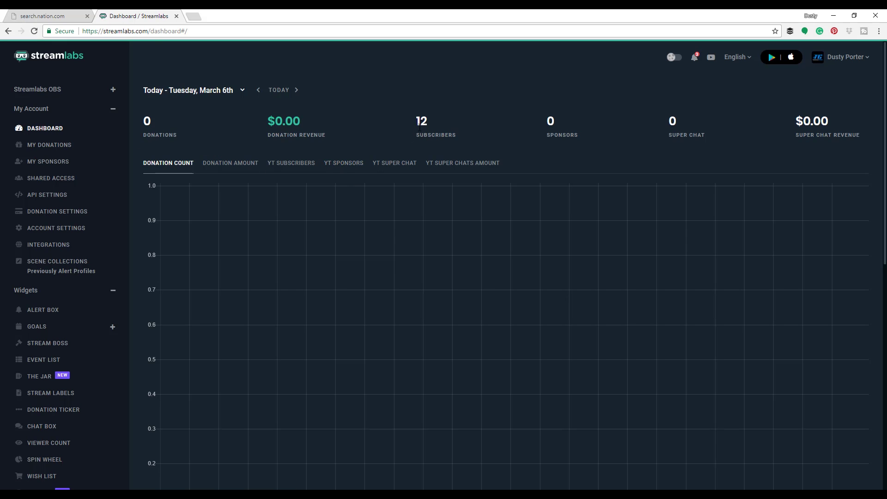
left_click(51, 145)
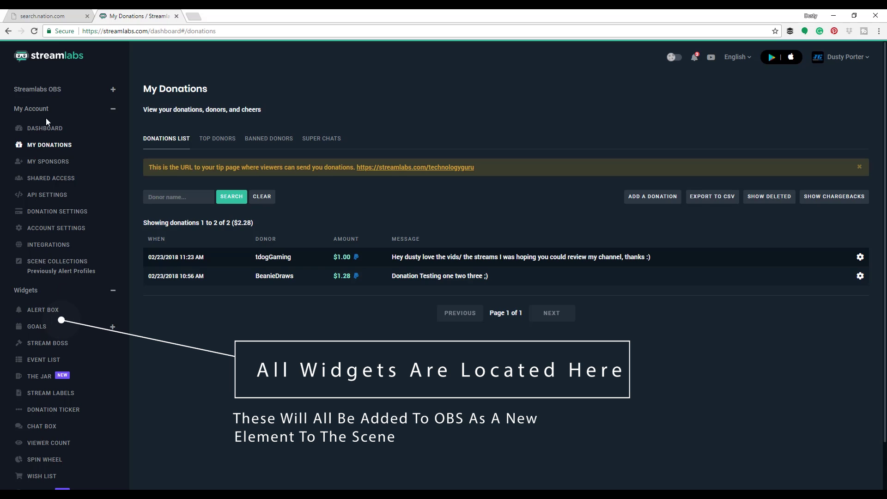
scroll(92, 364, "down", 1)
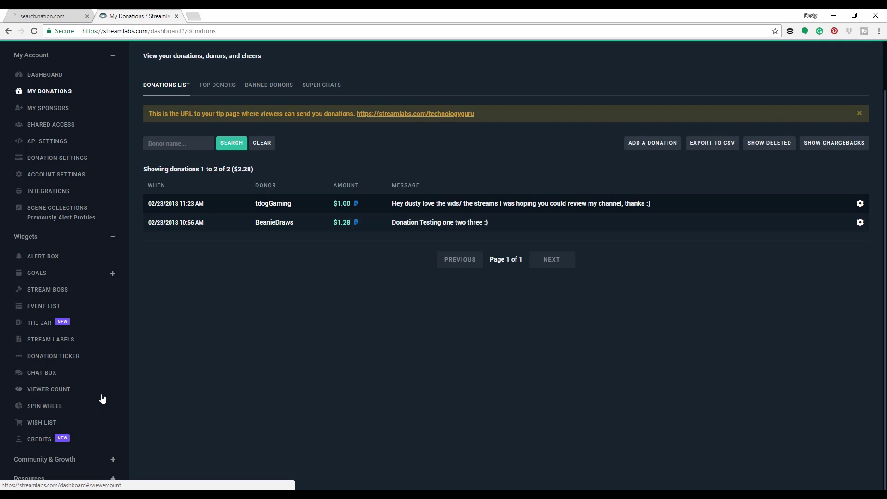
left_click(48, 257)
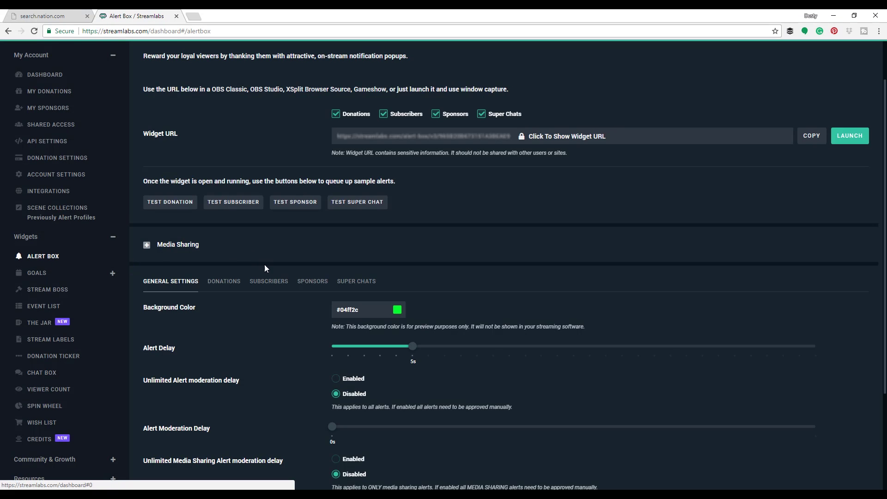
scroll(273, 283, "up", 2)
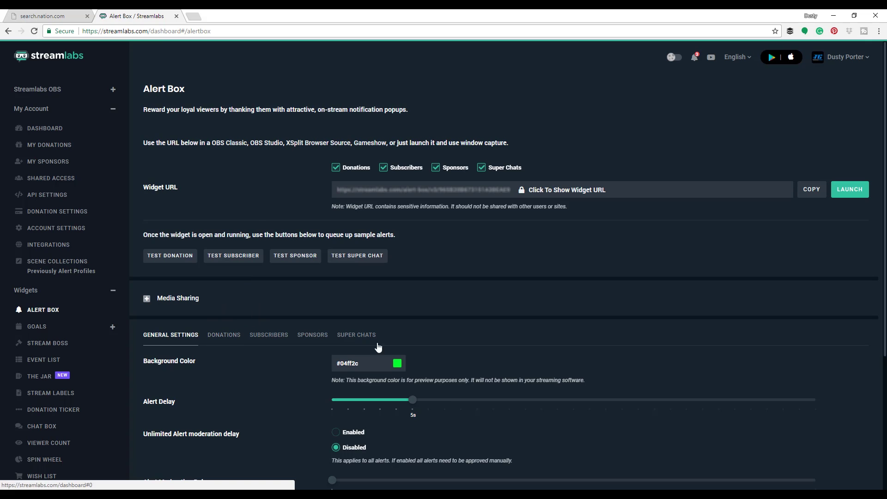
key("alt+Tab")
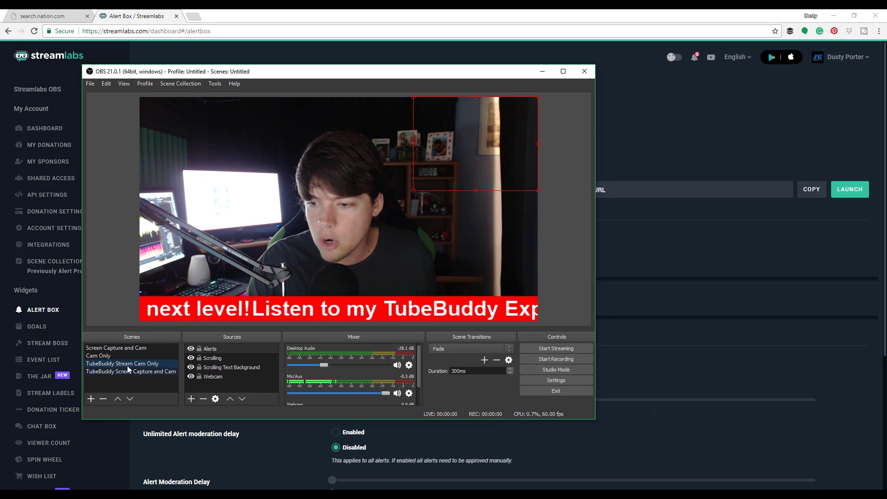
Step: Switch from the TubeBuddy Stream Cam Only scene to Screen Capture and Cam
left_click(100, 363)
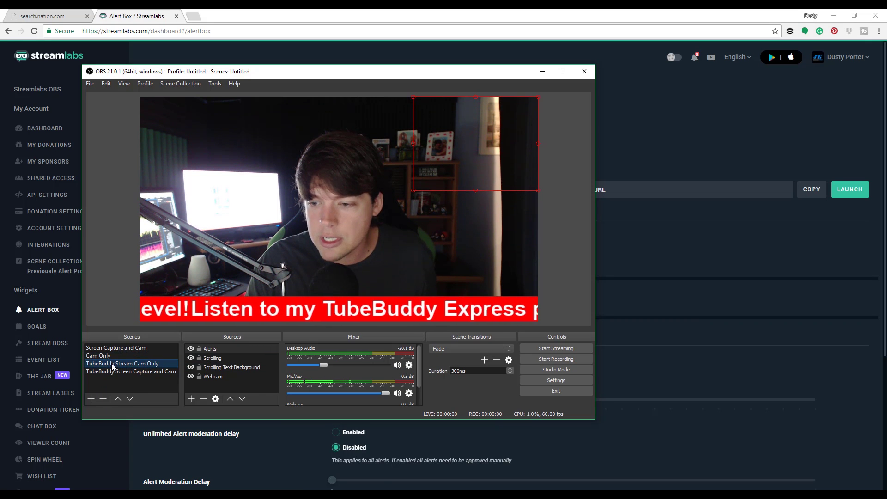
left_click(135, 347)
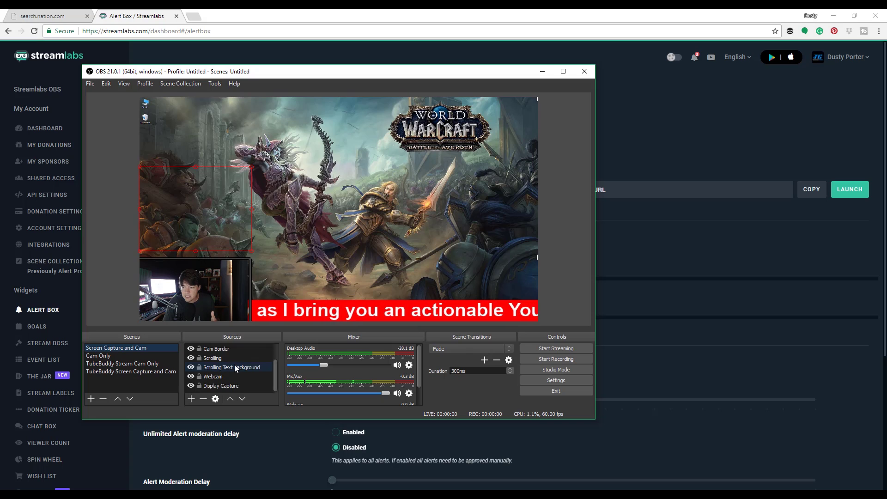
Step: Check the Alerts source URL, copy the Streamlabs Alert Box widget URL, and keep the settings
double_click(219, 349)
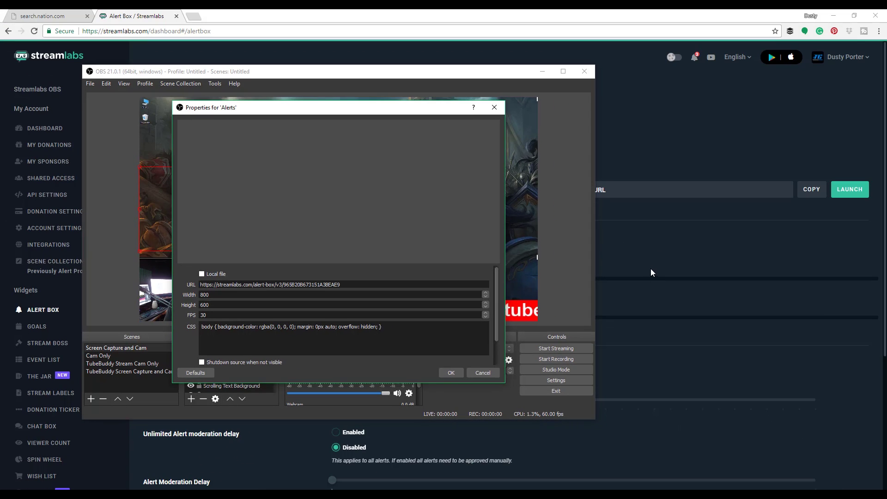
left_click(644, 260)
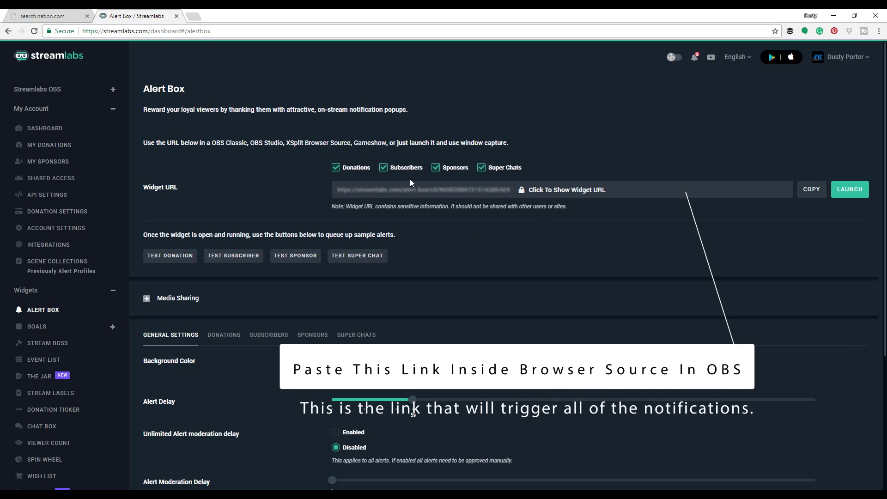
left_click(812, 196)
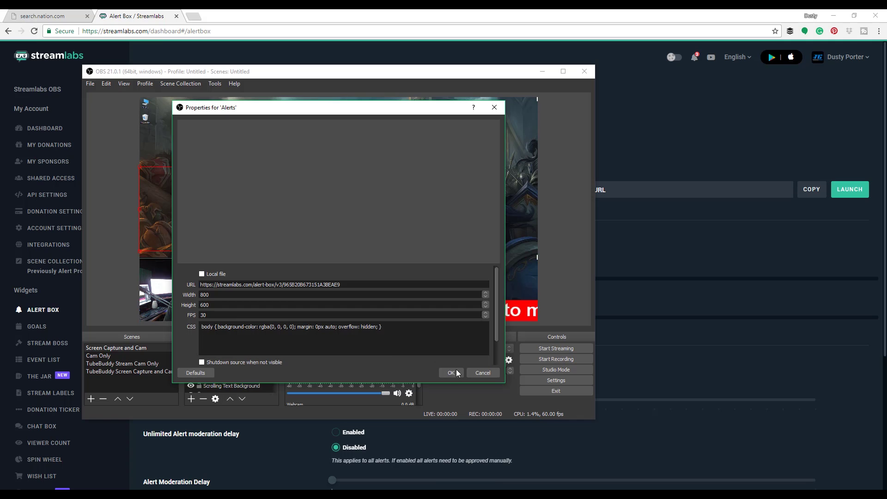
left_click(459, 372)
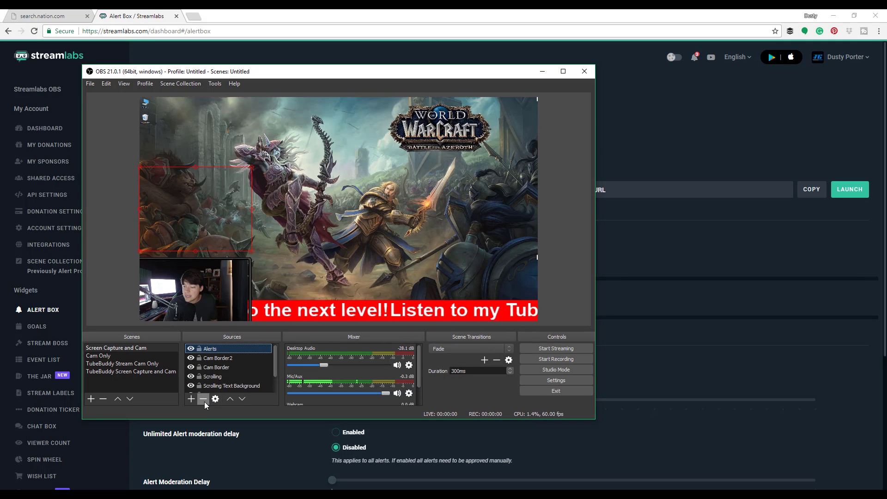
Step: Add a trial BrowserSource with the pasted widget URL, then cancel its settings
left_click(196, 399)
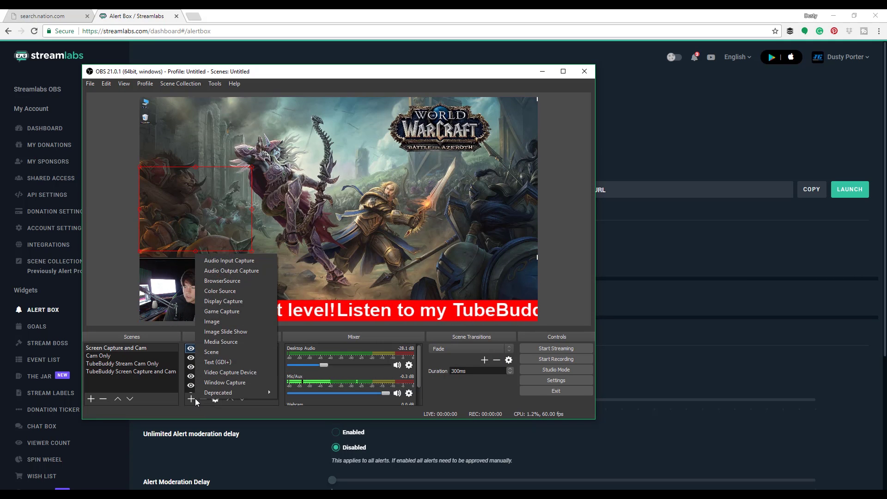
left_click(227, 281)
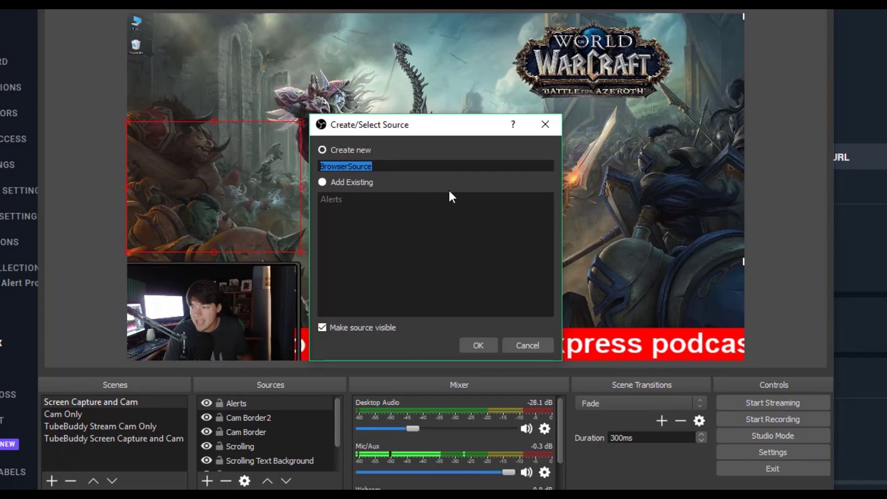
left_click(480, 344)
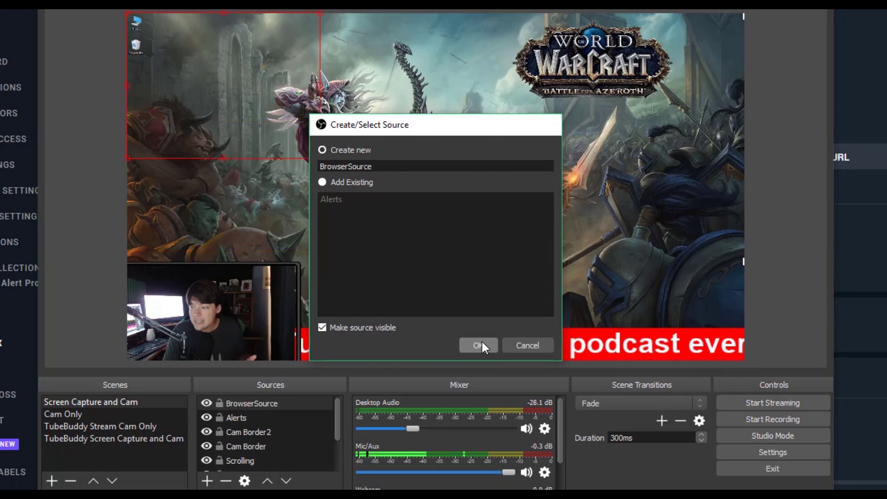
left_click_drag(317, 303, 200, 305)
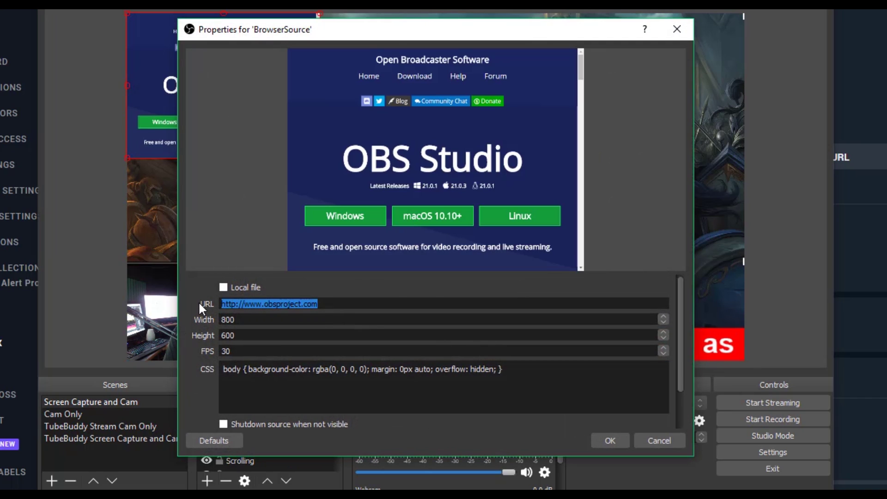
key("ctrl+v")
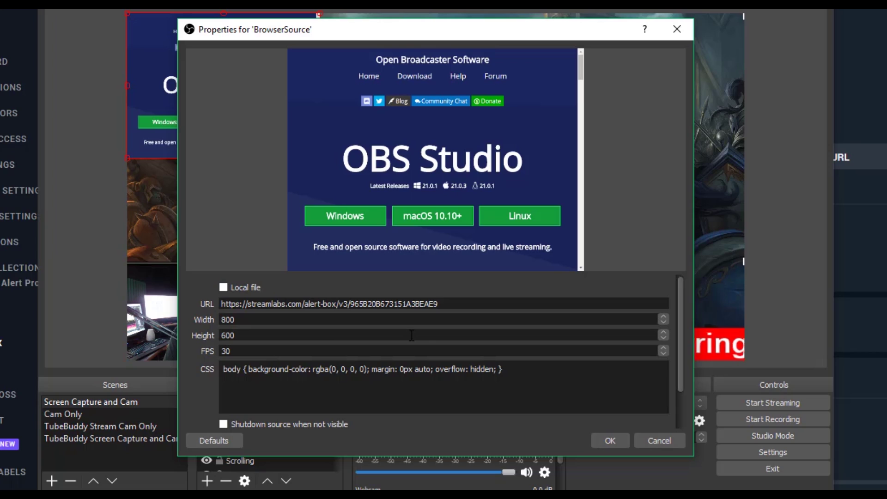
left_click(659, 439)
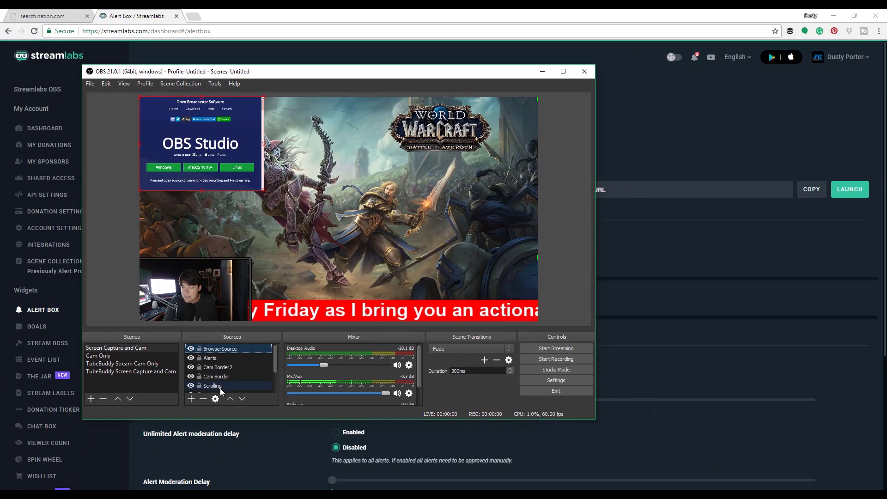
Step: Remove the trial BrowserSource from the scene and return to the Streamlabs Alert Box page
left_click(203, 399)
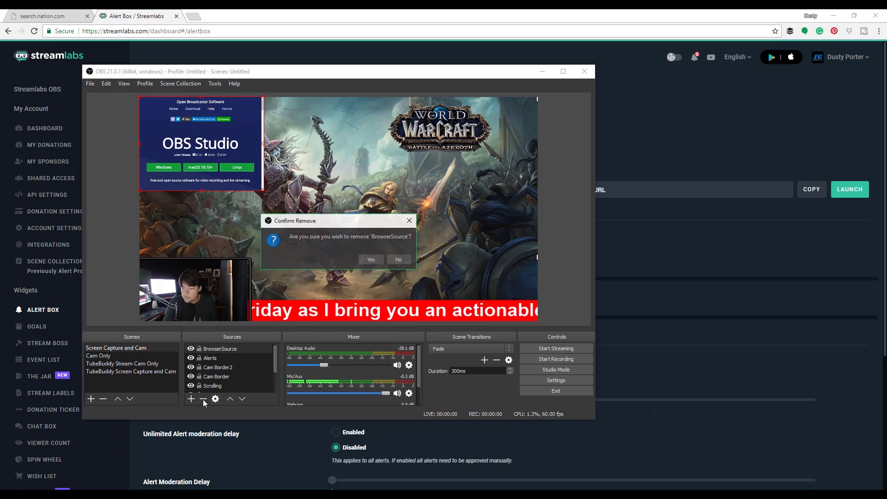
left_click(372, 258)
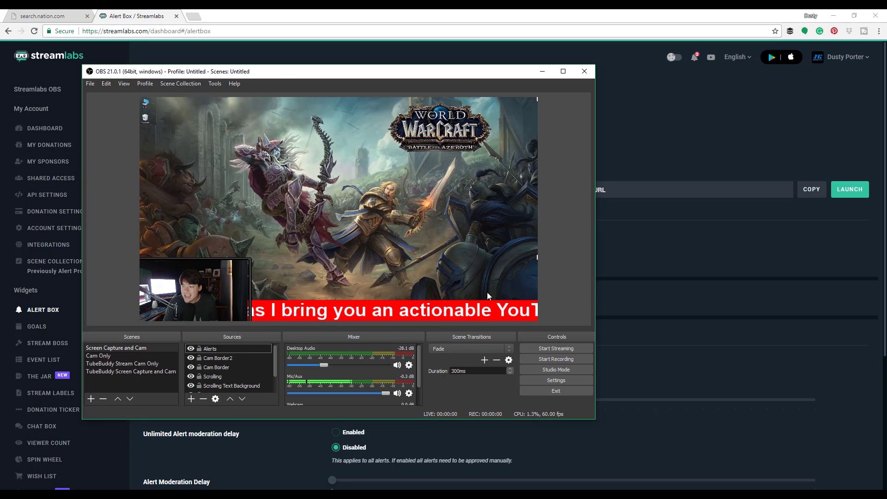
left_click(624, 268)
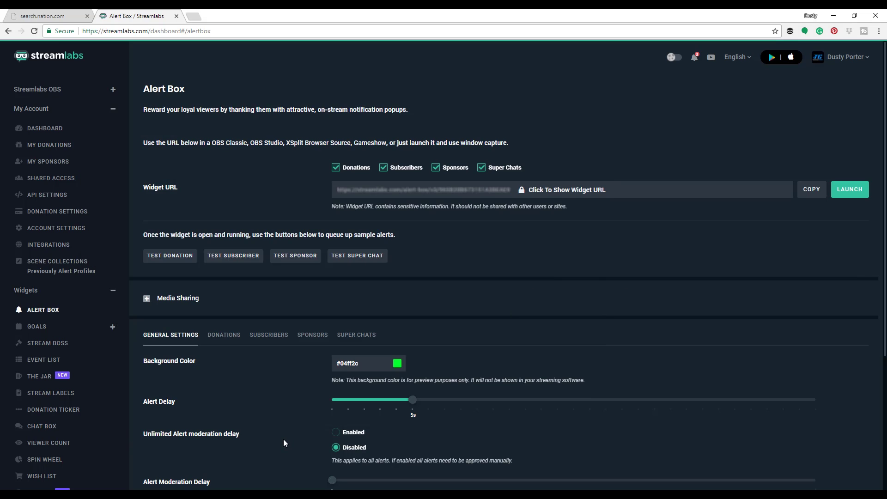
Step: Send a test subscriber alert and watch it play in the OBS preview
left_click(238, 260)
key("alt+Tab")
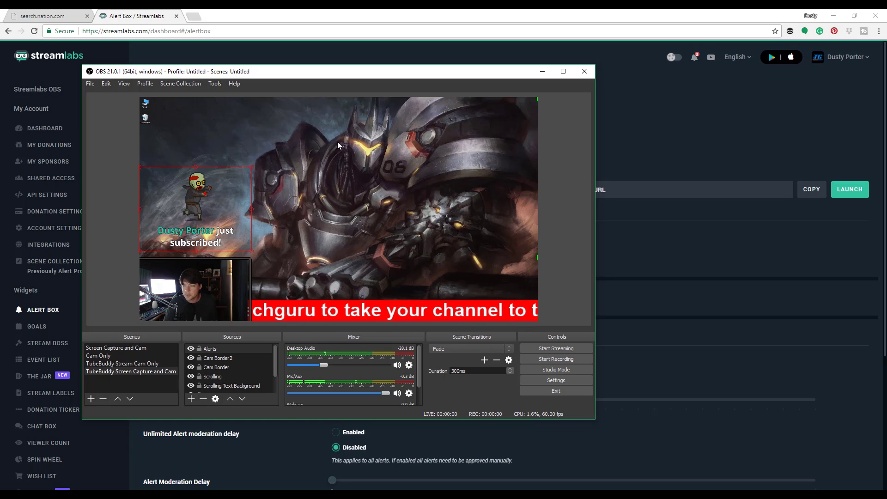
left_click(642, 372)
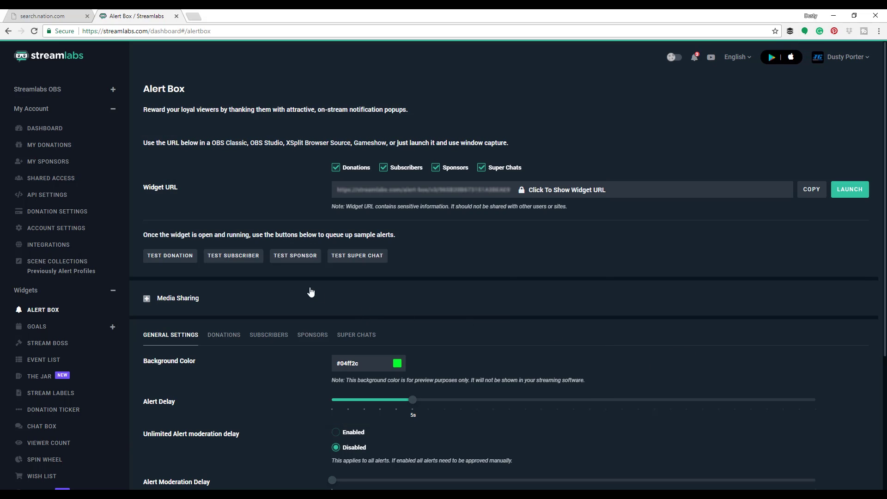
Step: Send a test super chat alert and watch the $52 alert in OBS
left_click(356, 255)
key("alt+Tab")
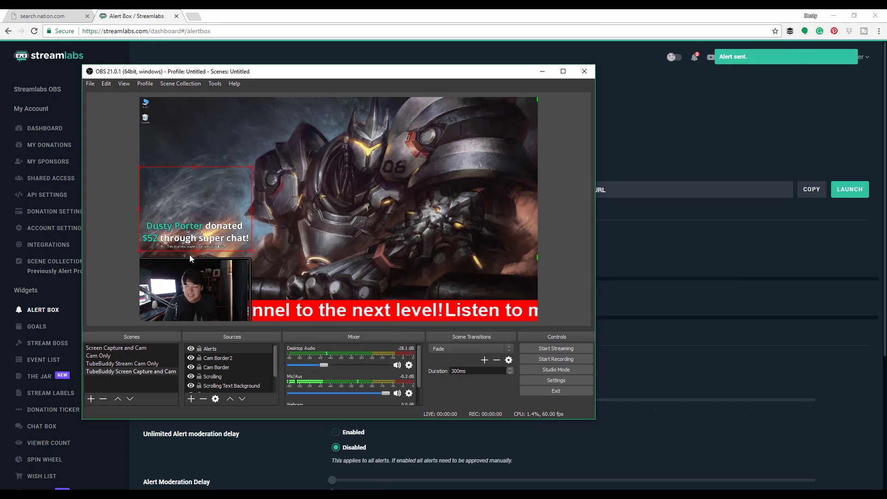
left_click(649, 332)
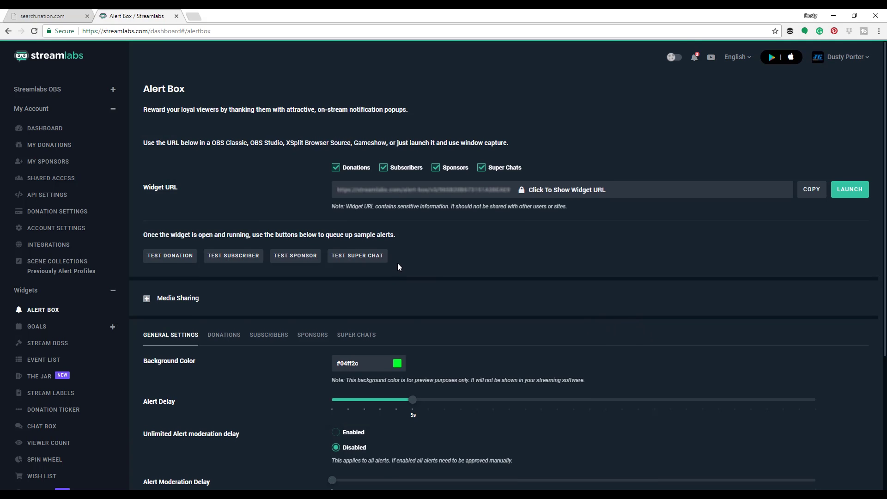
scroll(398, 263, "down", 4)
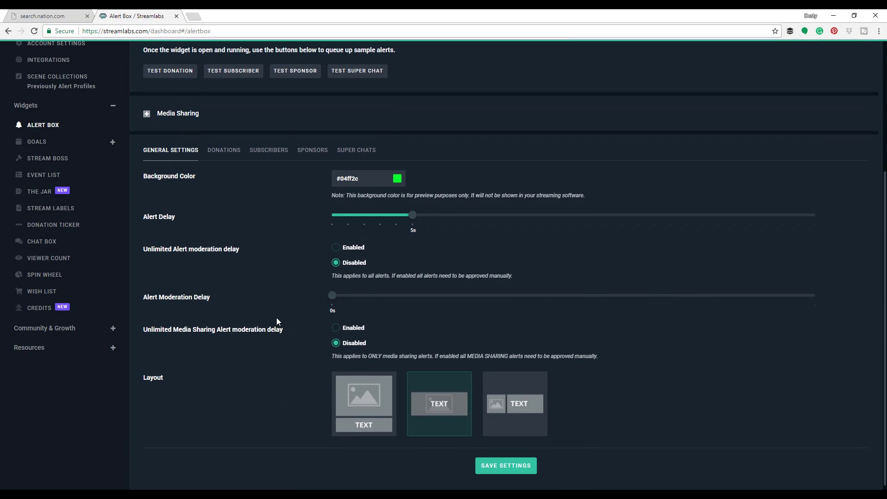
scroll(279, 303, "up", 2)
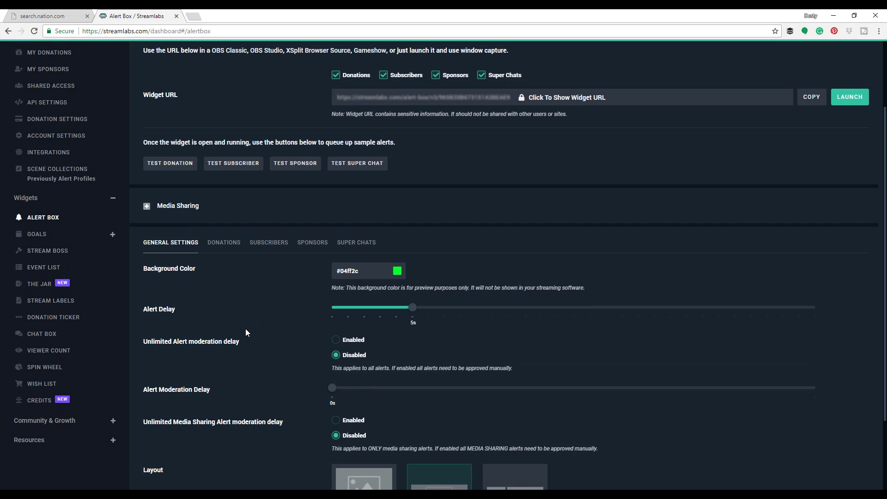
left_click(268, 251)
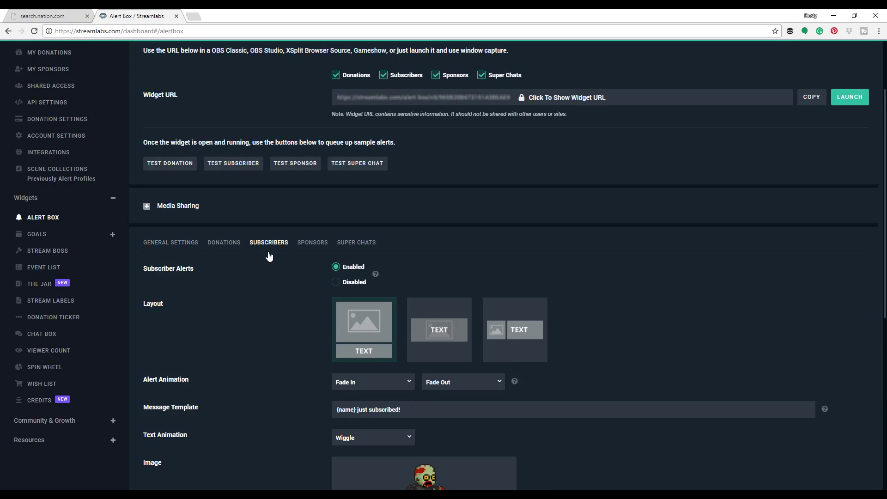
scroll(280, 312, "down", 2)
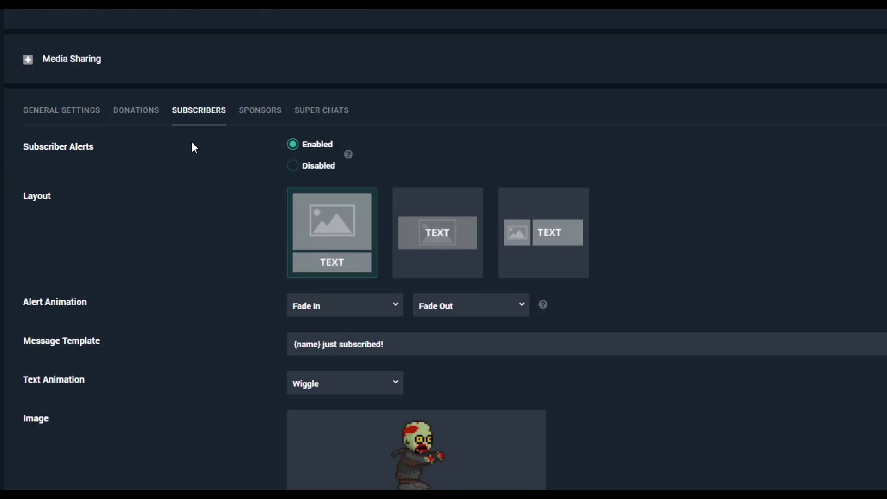
left_click(148, 121)
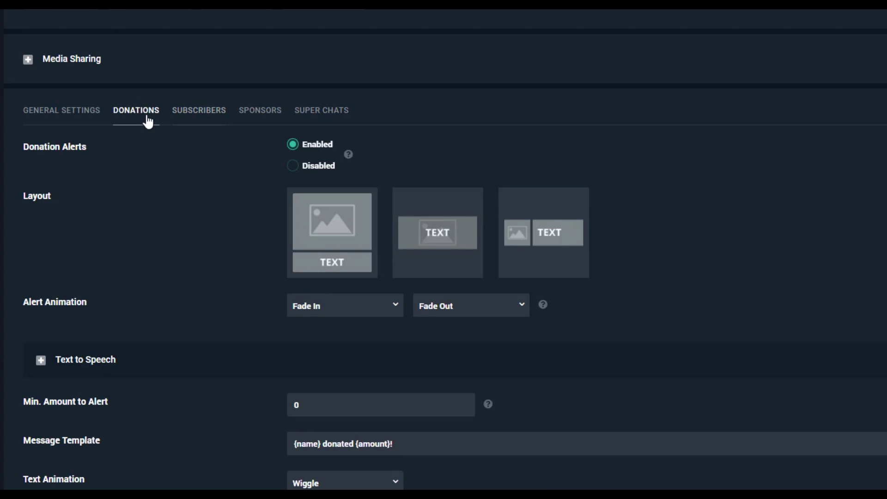
left_click(193, 119)
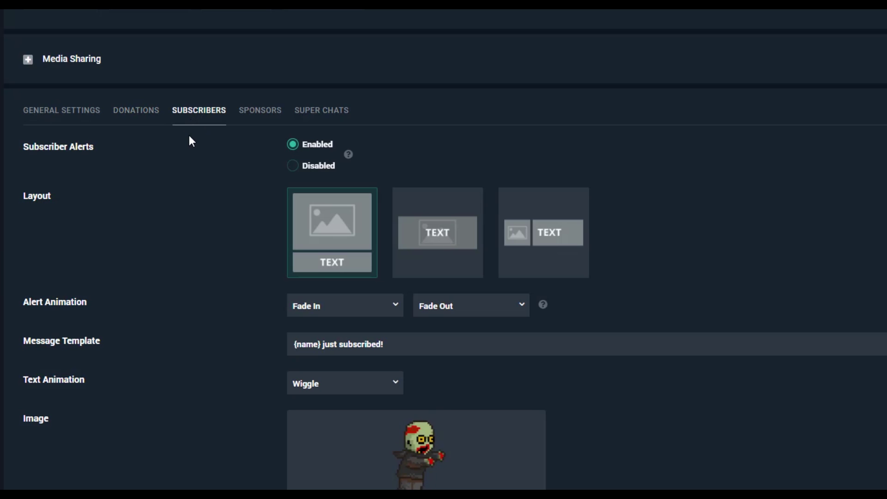
left_click(273, 119)
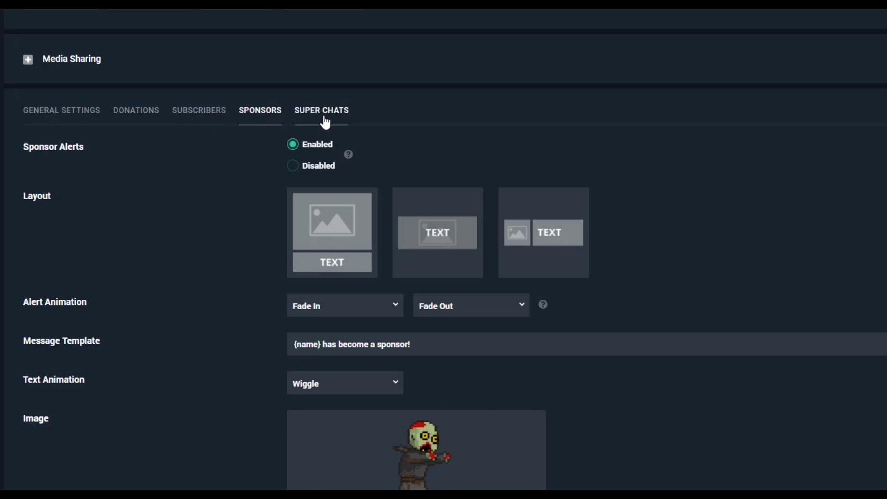
left_click(322, 119)
left_click(209, 113)
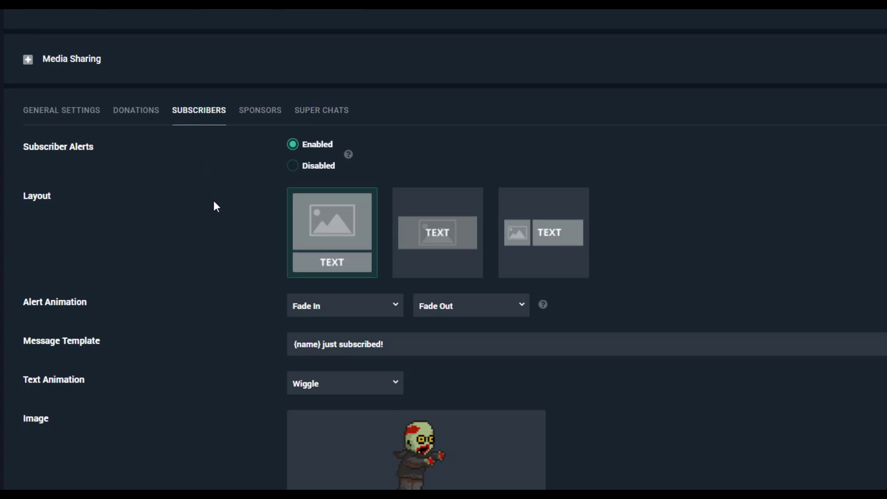
scroll(213, 201, "down", 4)
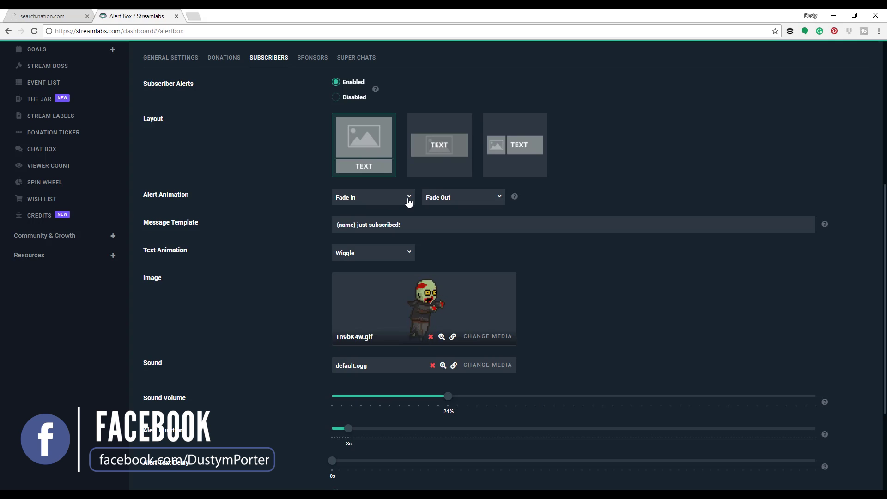
left_click_drag(412, 225, 357, 224)
left_click(413, 221)
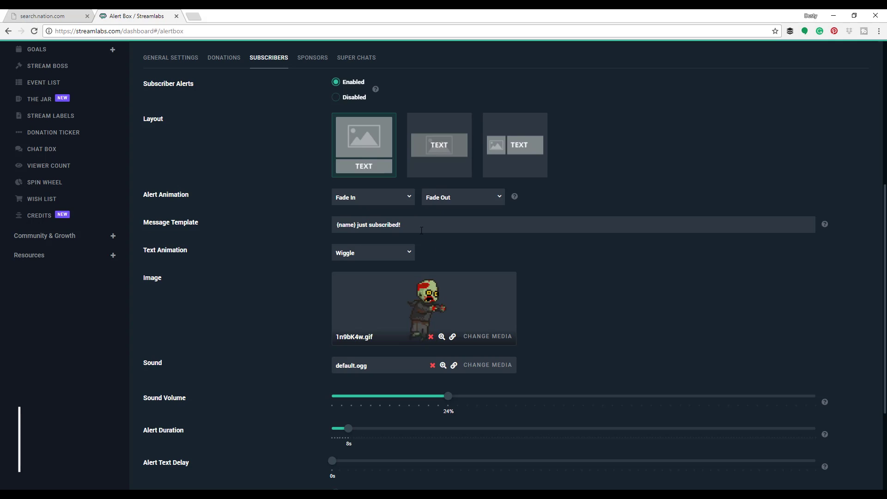
left_click(375, 257)
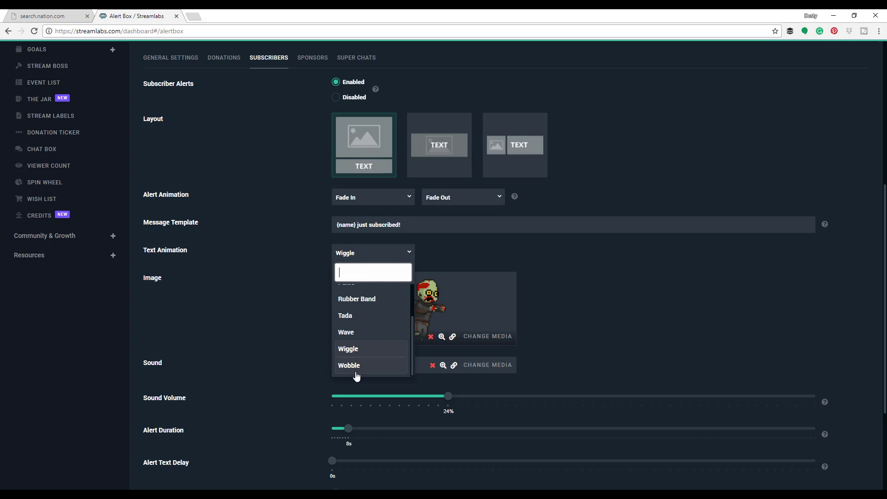
left_click(275, 300)
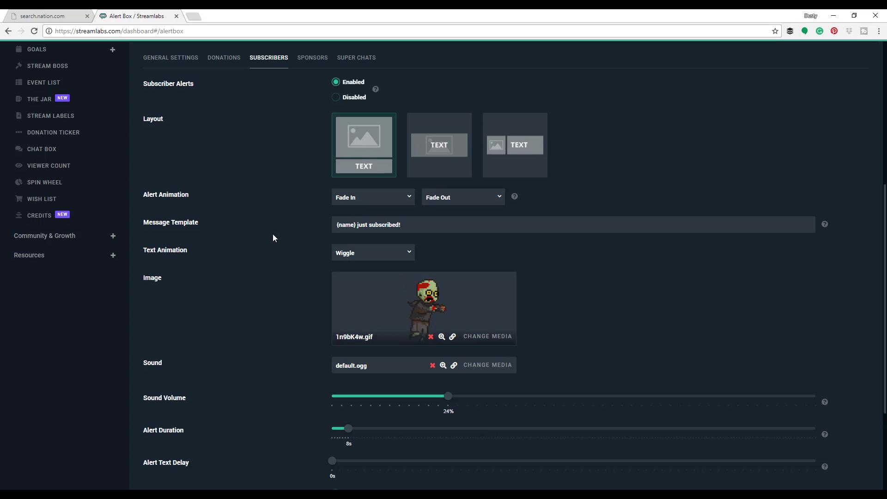
scroll(274, 233, "down", 1)
scroll(274, 233, "down", 3)
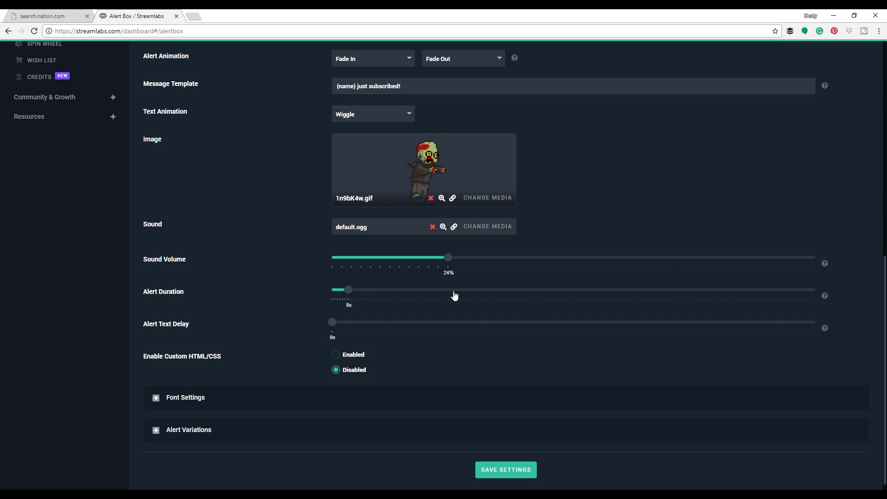
scroll(279, 266, "up", 5)
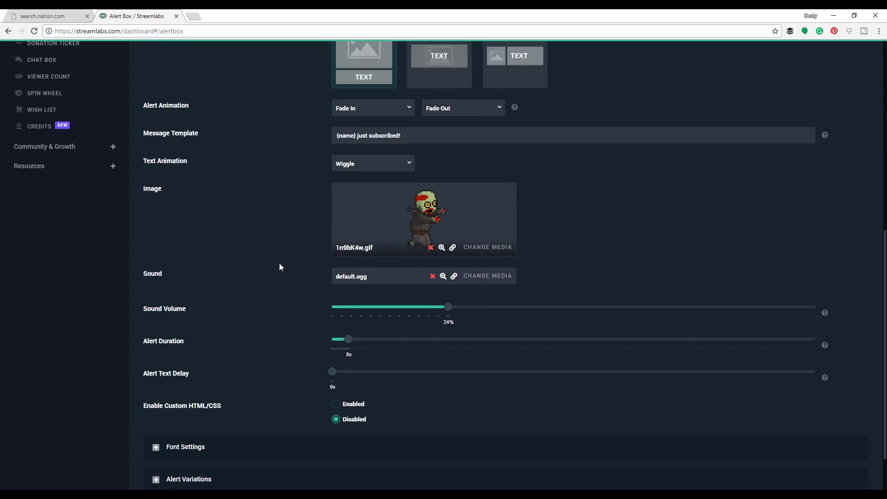
scroll(281, 261, "up", 4)
scroll(275, 261, "down", 2)
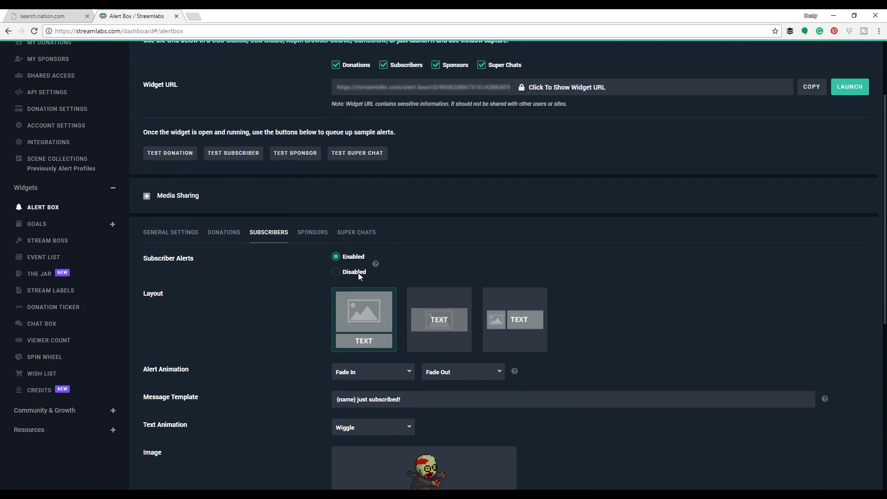
Step: Review the Alert Box General Settings: #04ff2c background colour and 5s alert delay
left_click(183, 234)
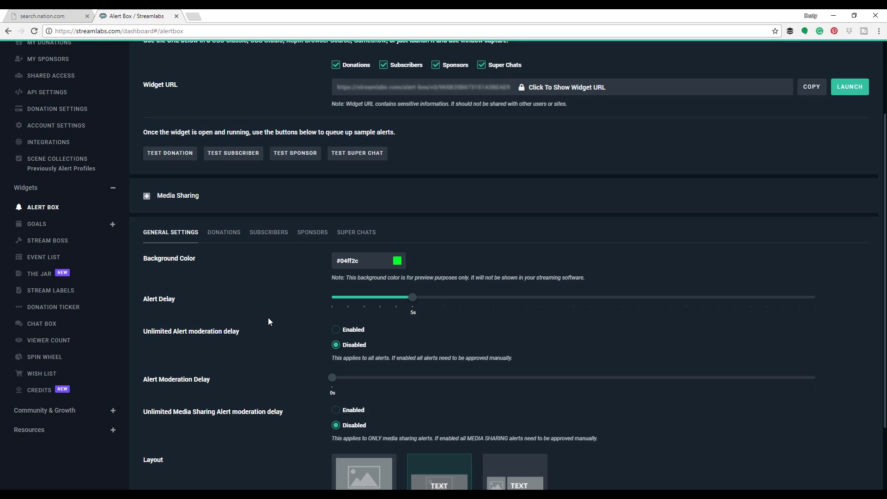
scroll(268, 319, "down", 2)
scroll(465, 261, "up", 3)
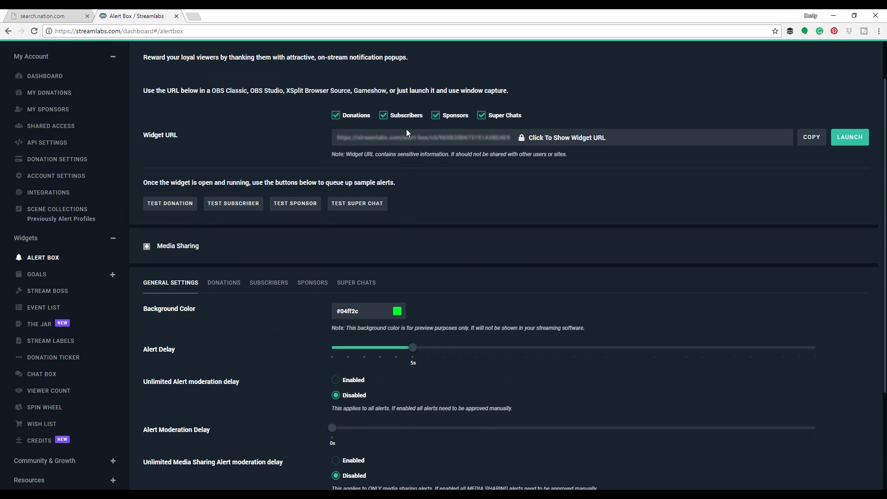
Step: Launch the Alert Box widget in its own window, move it aside, then minimize it
left_click(849, 143)
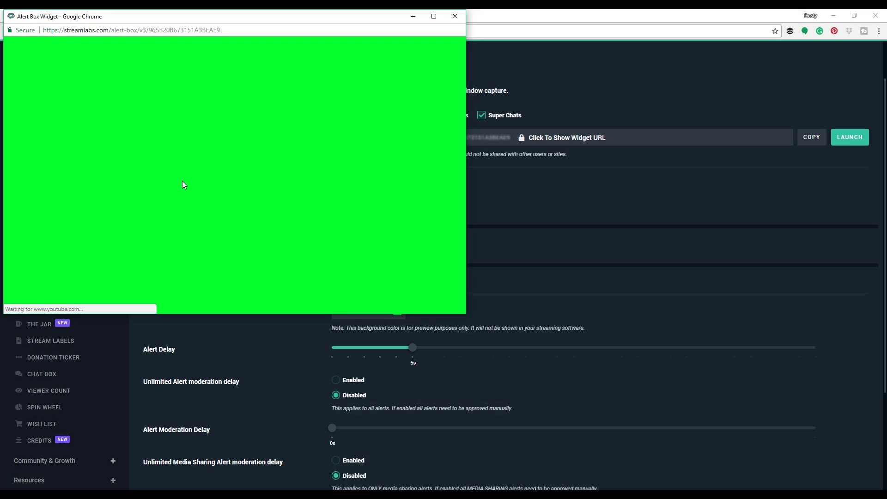
left_click_drag(258, 19, 329, 106)
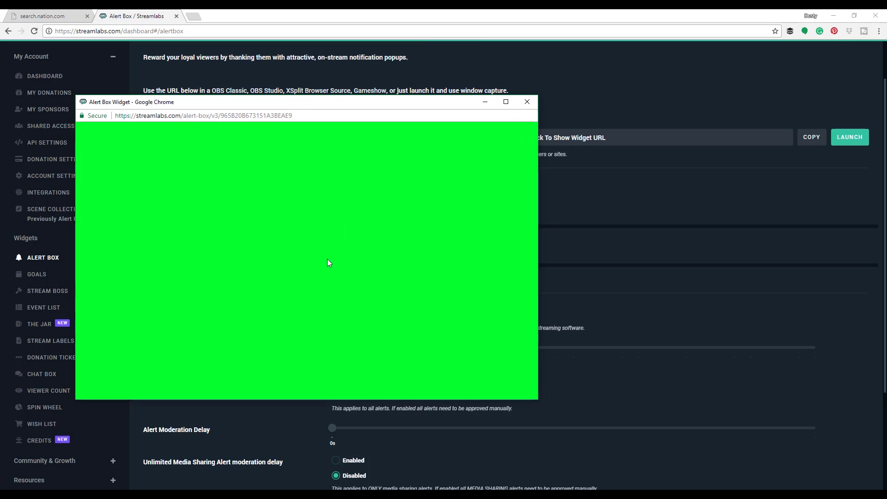
left_click(484, 102)
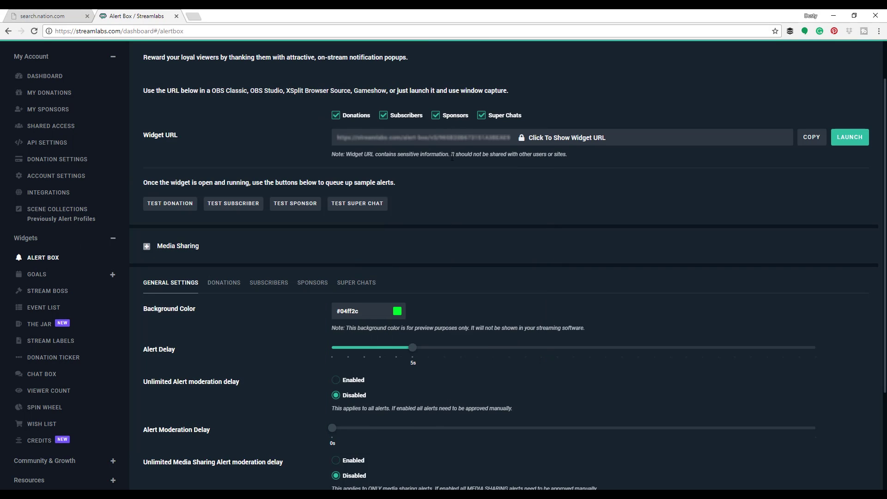
scroll(305, 314, "up", 1)
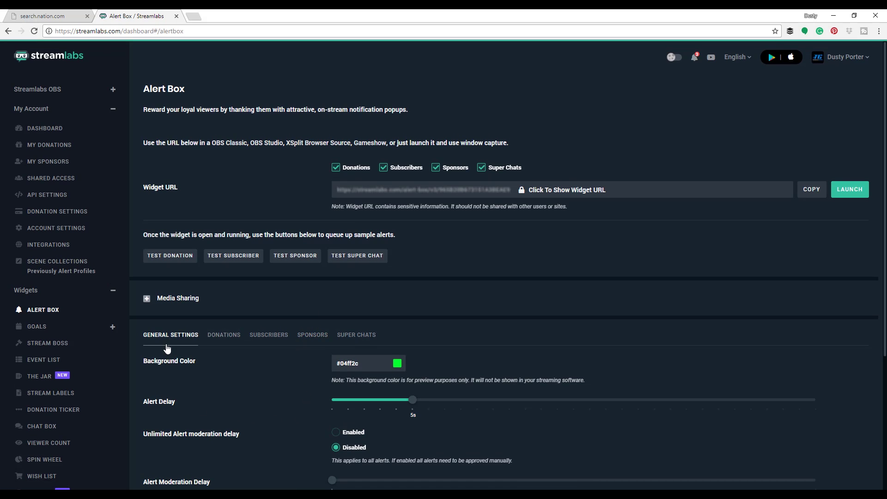
scroll(168, 348, "down", 1)
Step: Open the Event List widget, send a test alert checked in OBS, and copy its widget URL
left_click(41, 315)
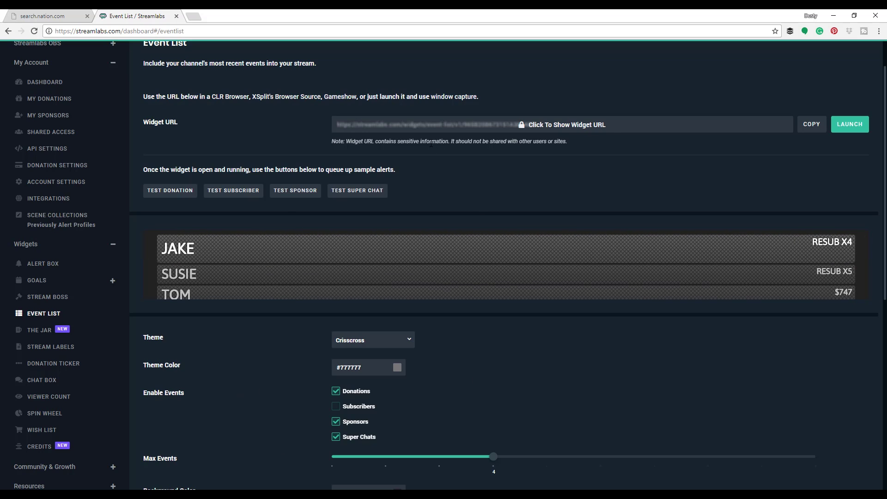
left_click(239, 193)
left_click(426, 488)
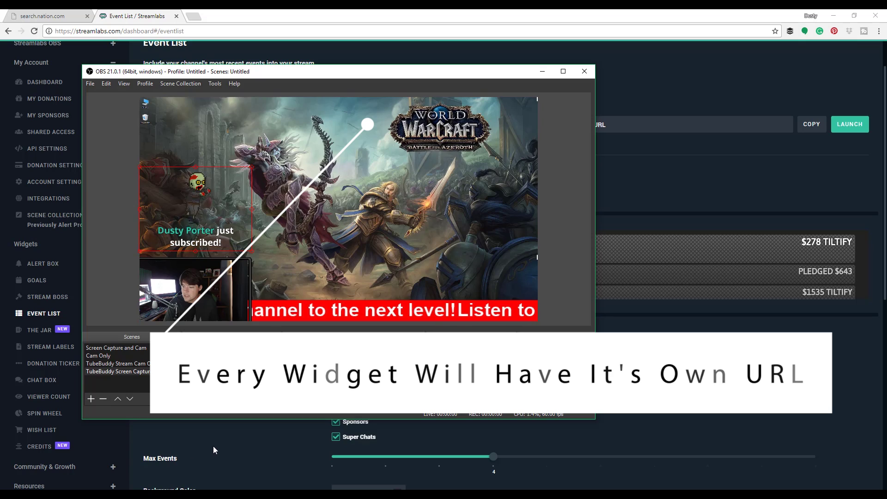
left_click(212, 448)
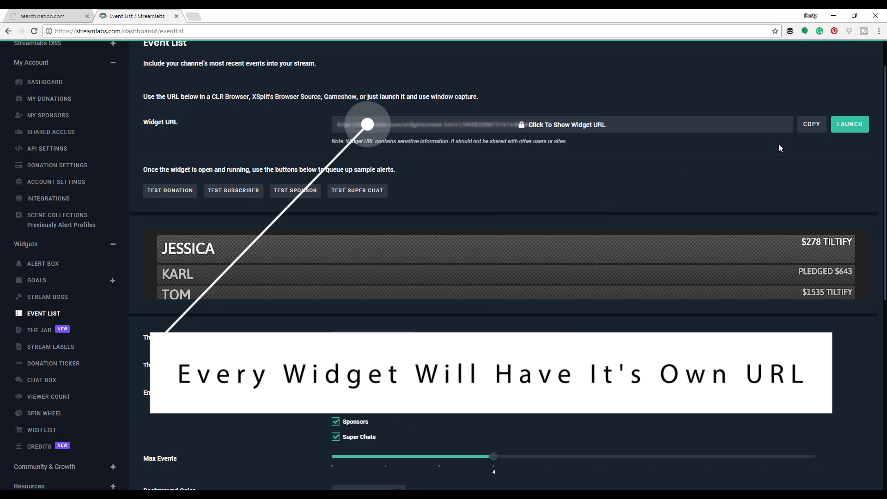
left_click(812, 124)
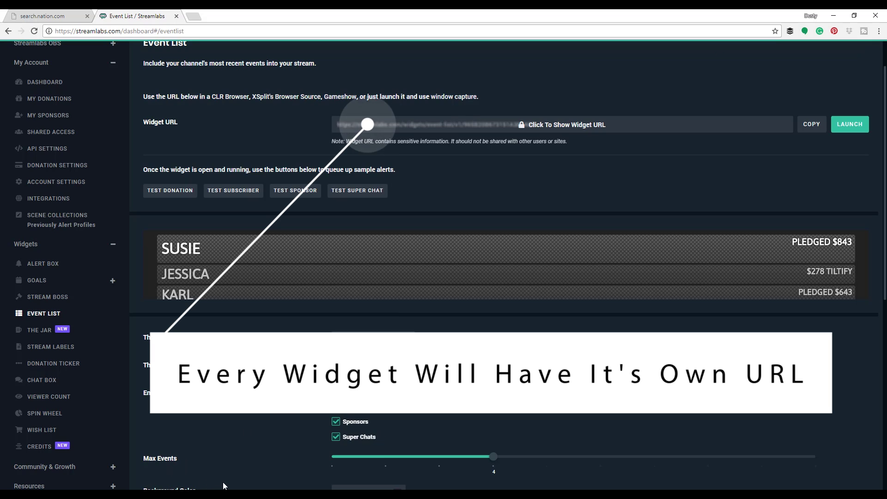
key("alt+Tab")
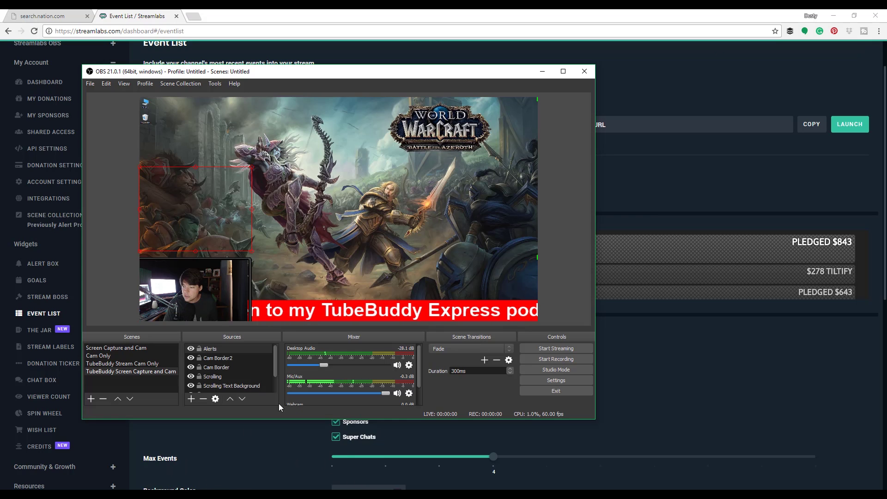
Step: Add a BrowserSource in OBS using the pasted Event List widget URL
left_click(192, 397)
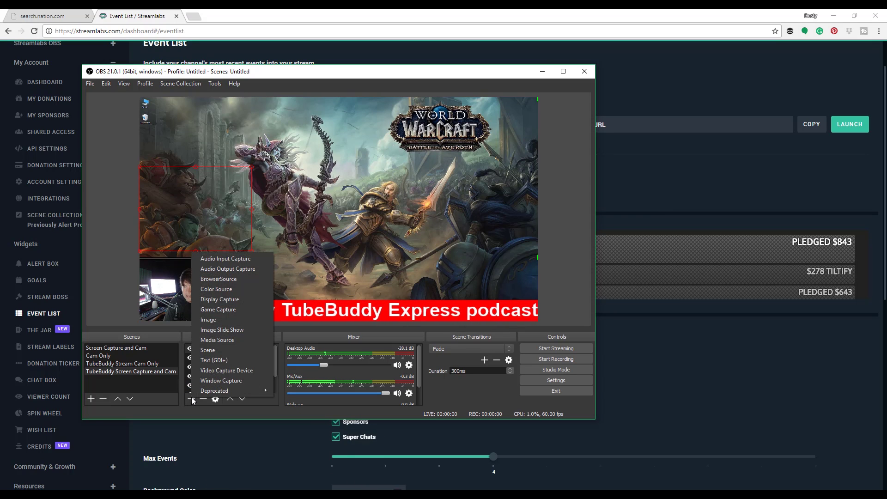
left_click(217, 280)
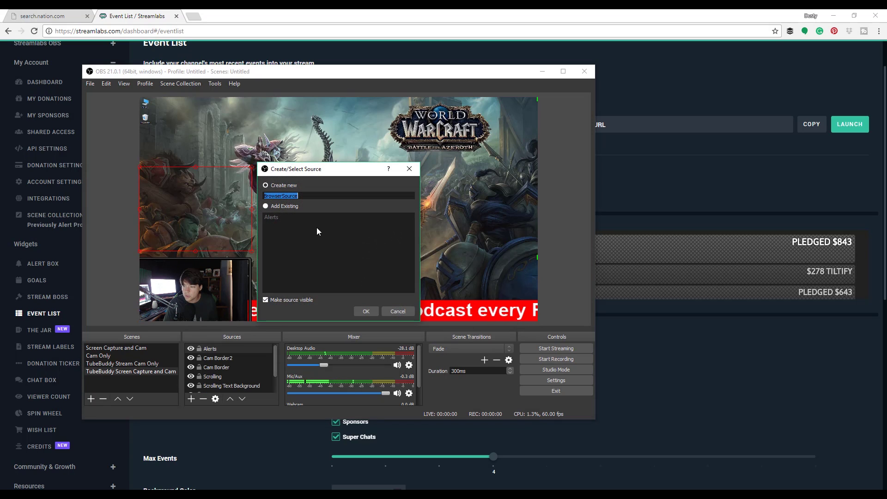
left_click(365, 308)
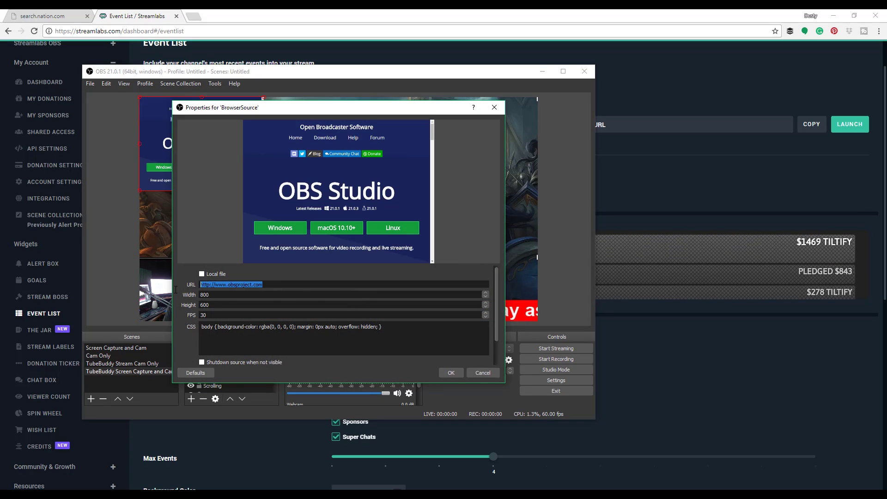
key("ctrl+v")
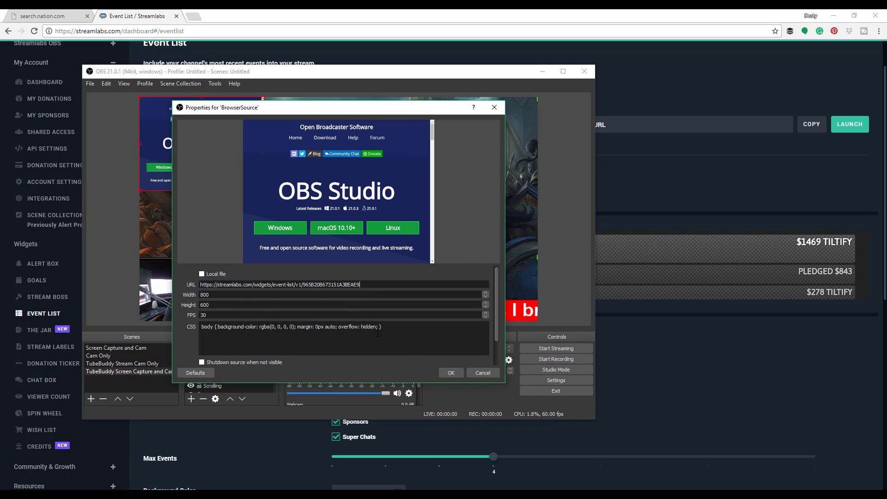
left_click(448, 372)
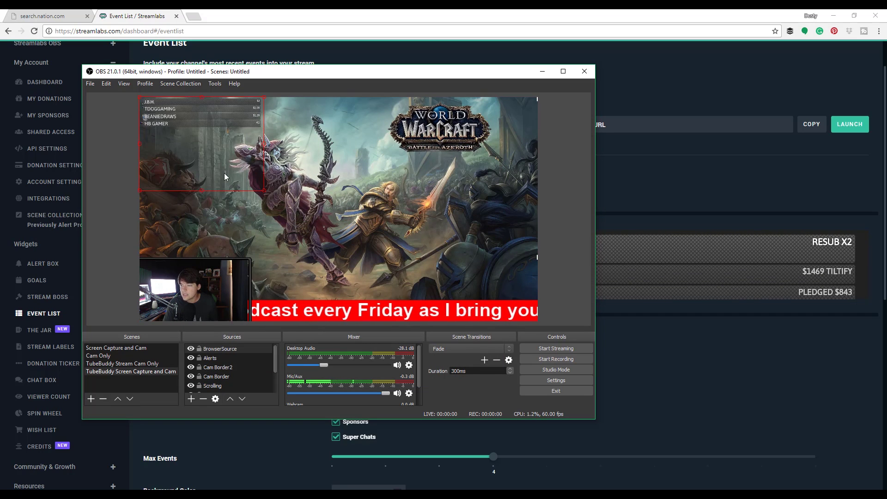
Step: Move the event-list source to the bottom-left of the preview beside the webcam
left_click_drag(179, 115, 313, 184)
left_click_drag(301, 221, 279, 283)
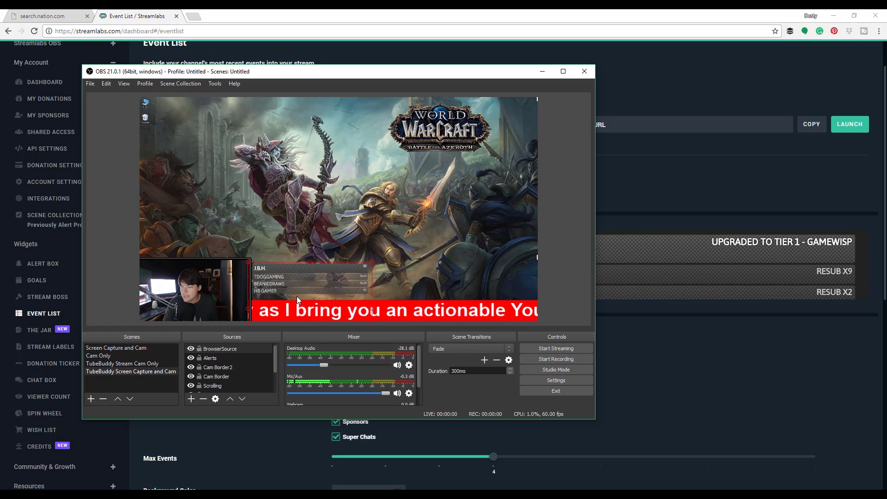
left_click(267, 451)
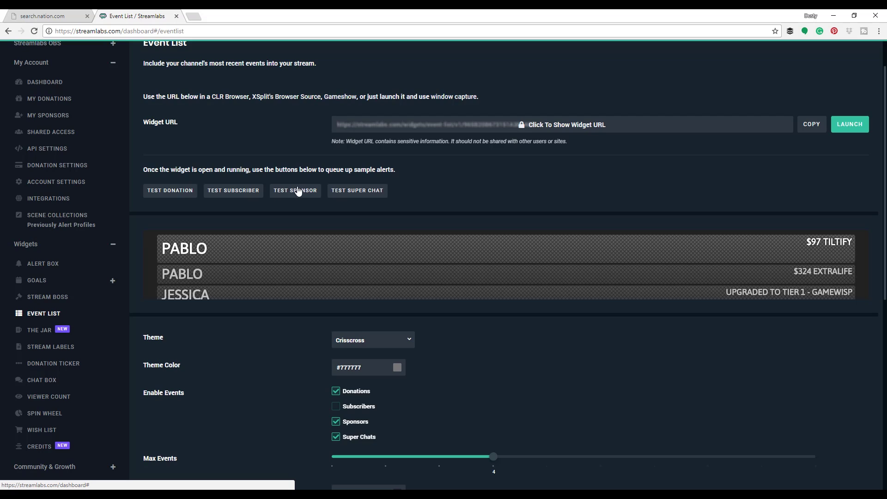
Step: Send a test subscriber alert and watch it play in the OBS preview
left_click(244, 191)
key("alt+Tab")
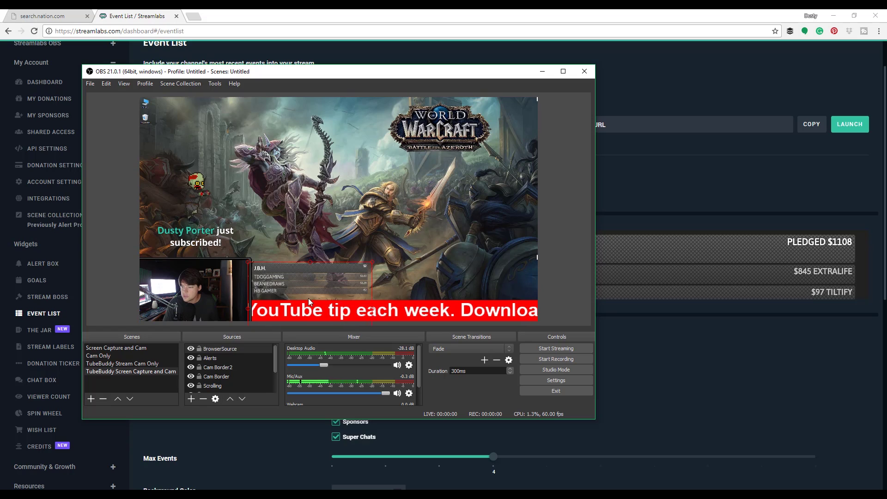
left_click(259, 438)
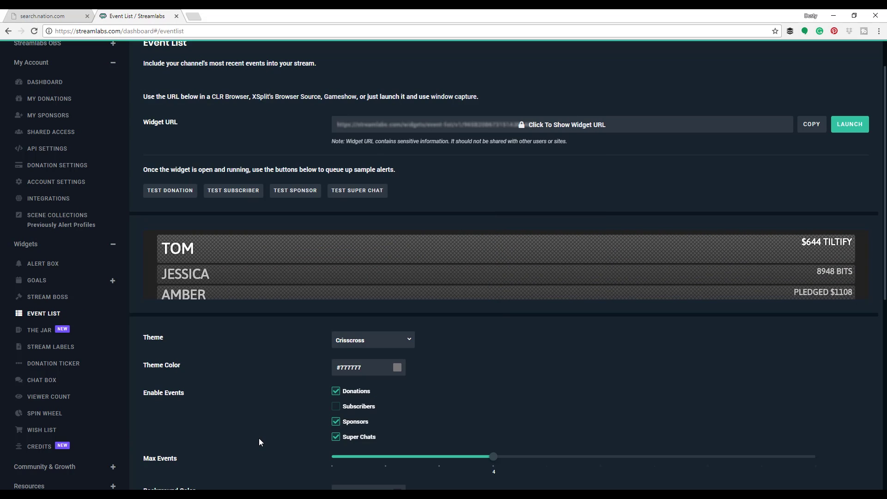